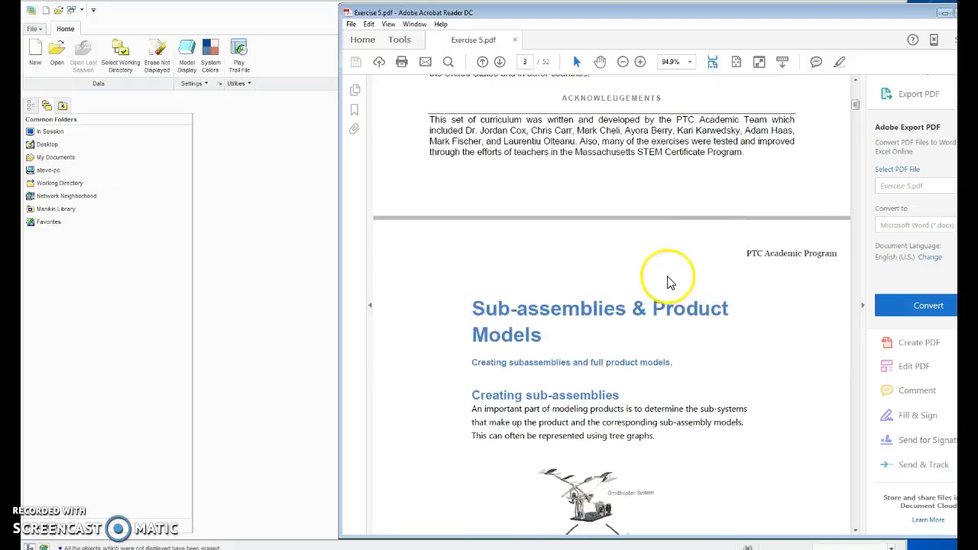
Read the Exercise 5 introduction on sub-assemblies and how the toy car is divided into sub-systems.
drag(472, 205, 648, 205)
drag(711, 230, 617, 231)
scroll(800, 300, down, 5)
scroll(800, 305, down, 6)
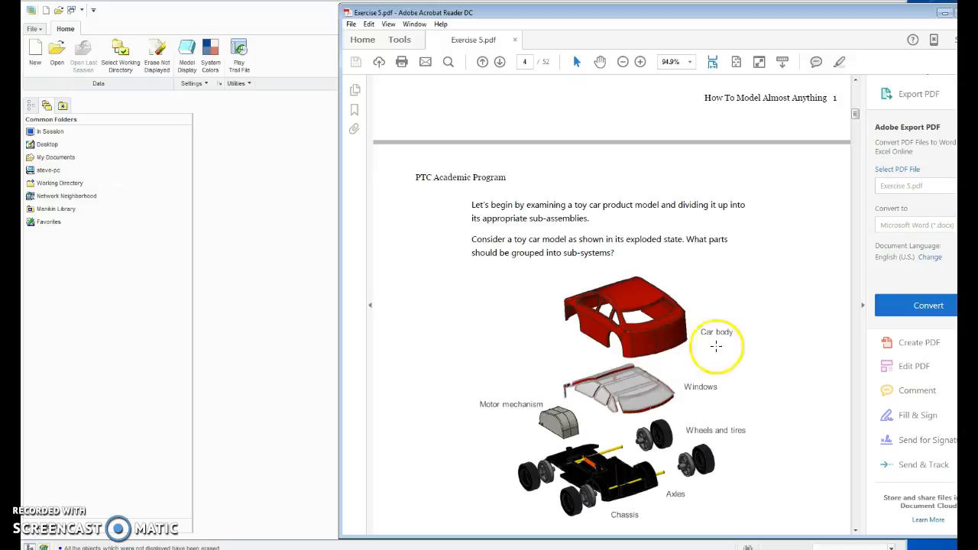
scroll(716, 345, down, 5)
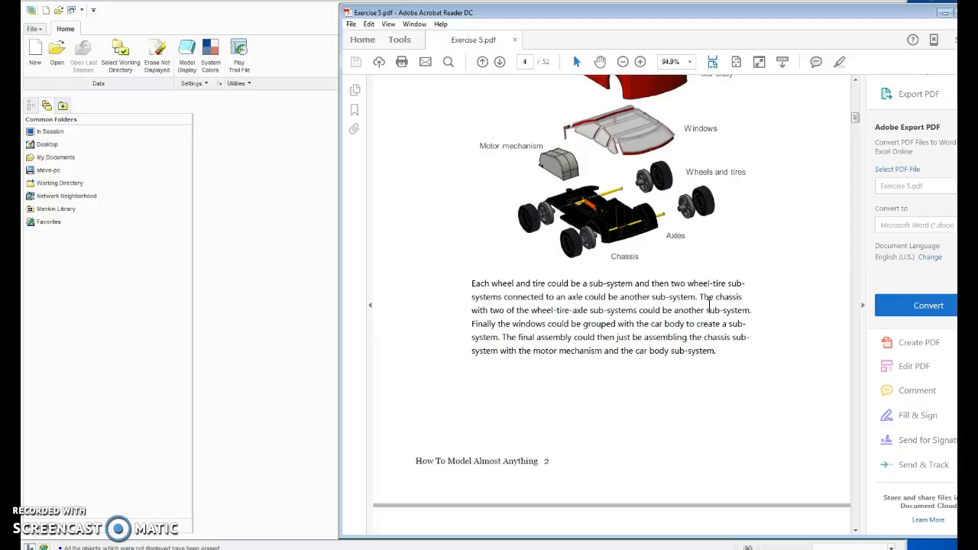
drag(853, 118, 854, 124)
scroll(698, 198, up, 3)
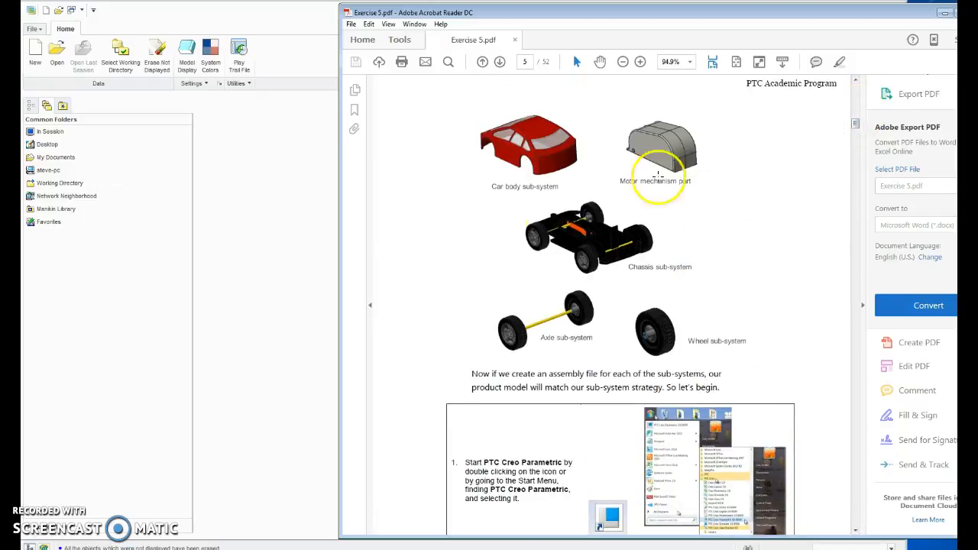
scroll(545, 186, down, 5)
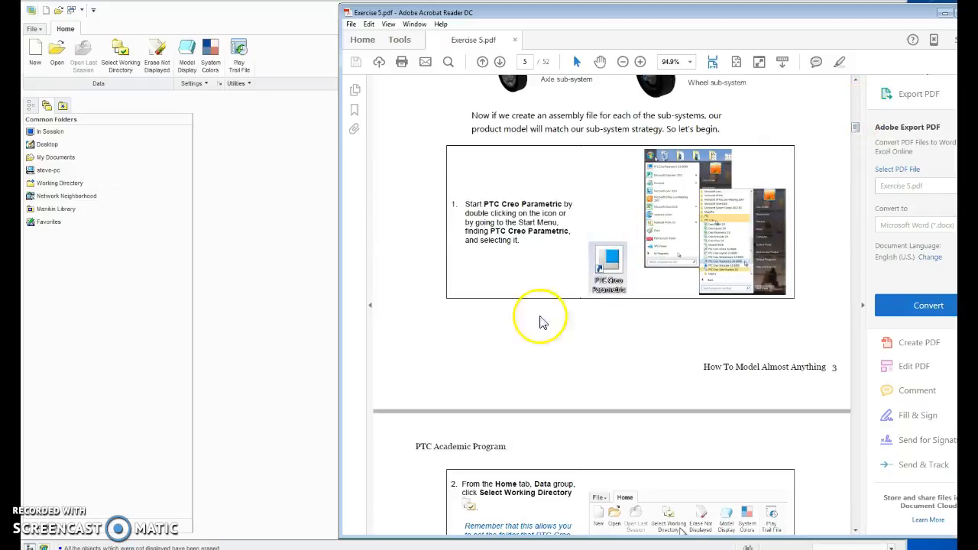
Review the exercise instructions for choosing the working directory, creating the wheel assembly and adding its first part.
scroll(600, 254, down, 3)
scroll(604, 251, down, 15)
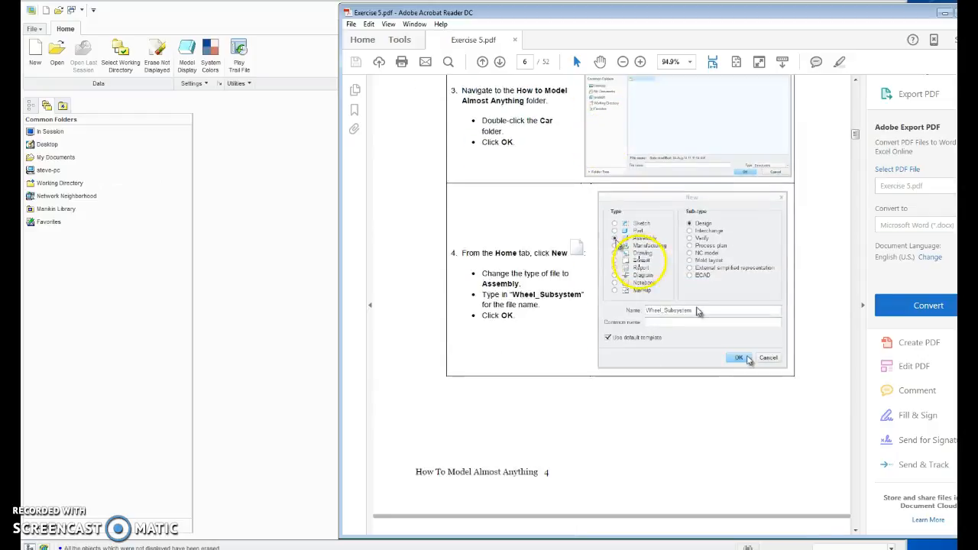
scroll(726, 351, down, 3)
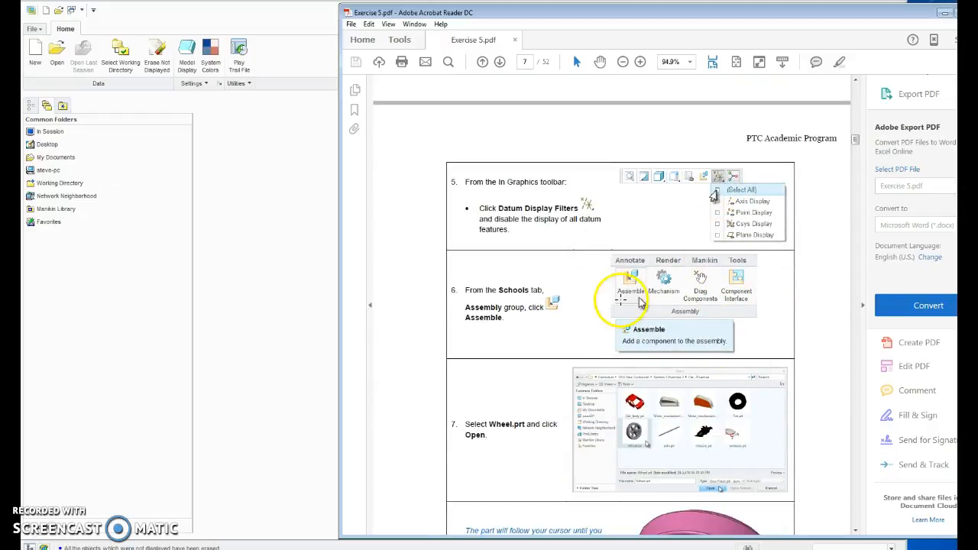
scroll(623, 302, down, 9)
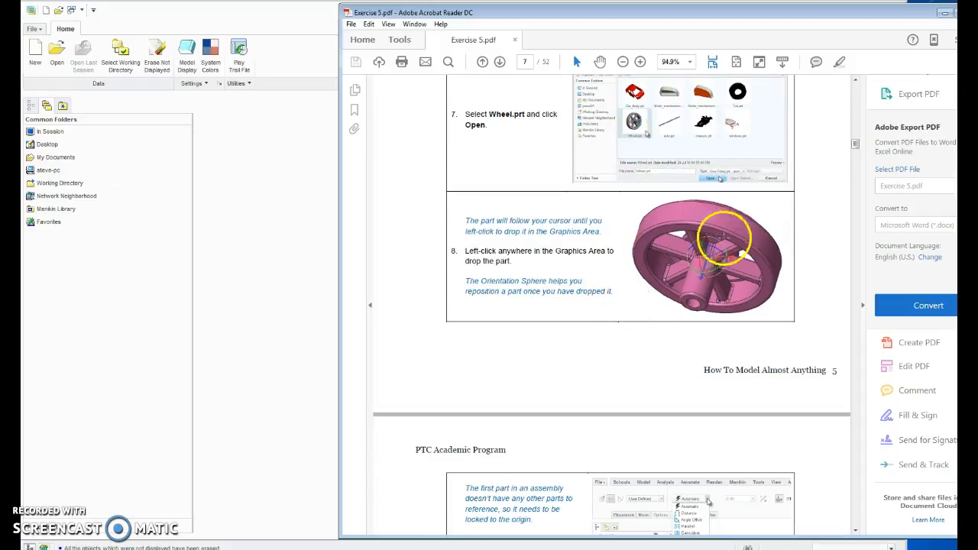
scroll(726, 294, up, 8)
scroll(440, 274, up, 12)
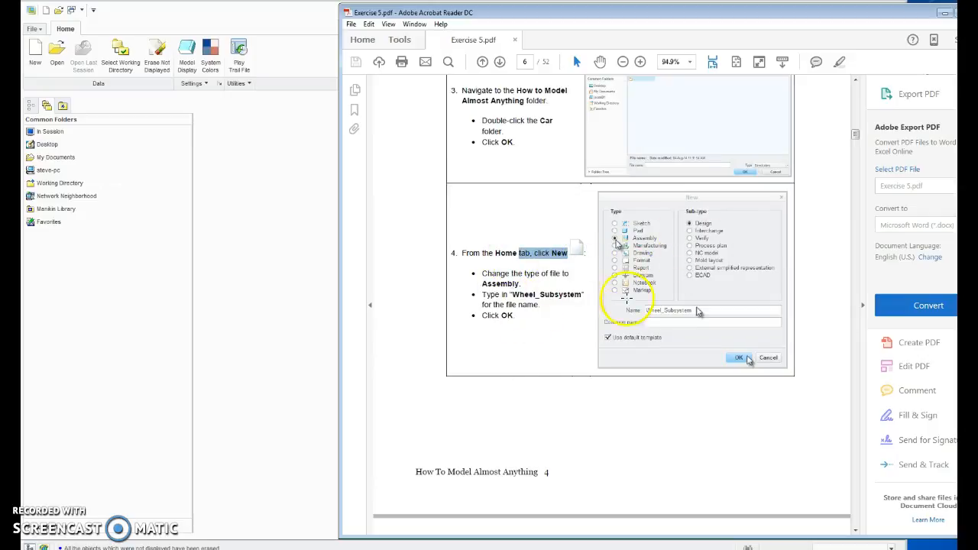
scroll(621, 299, up, 3)
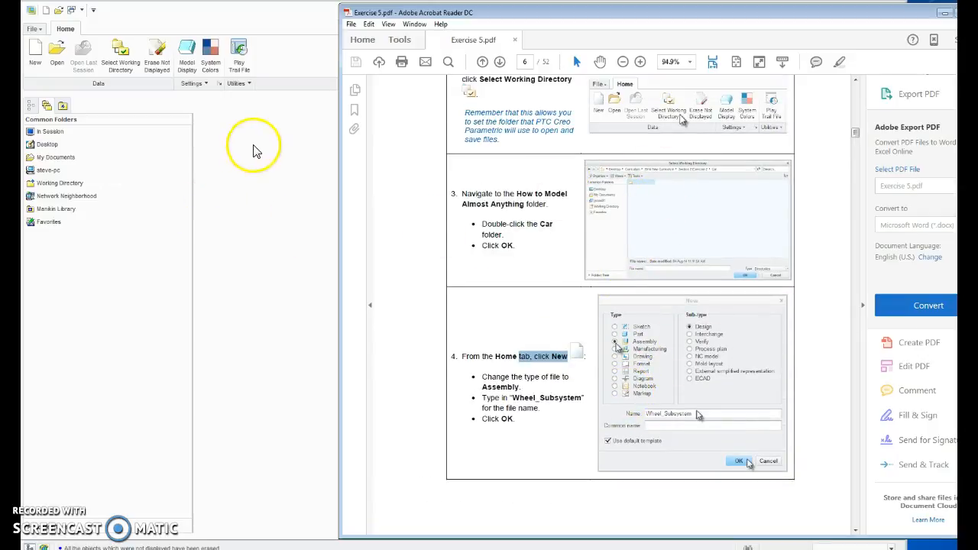
Switch to Creo Parametric and set the Car folder inside How_to_model_almost_anything as the working directory.
click(255, 155)
click(120, 55)
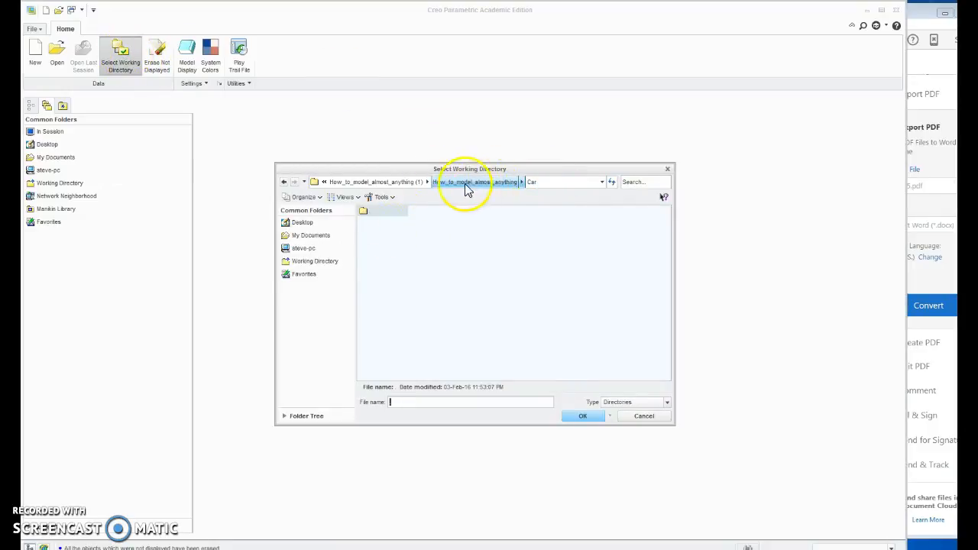
click(583, 415)
Create a new design assembly named wheel_subsystem1 using the default template.
click(35, 56)
click(375, 248)
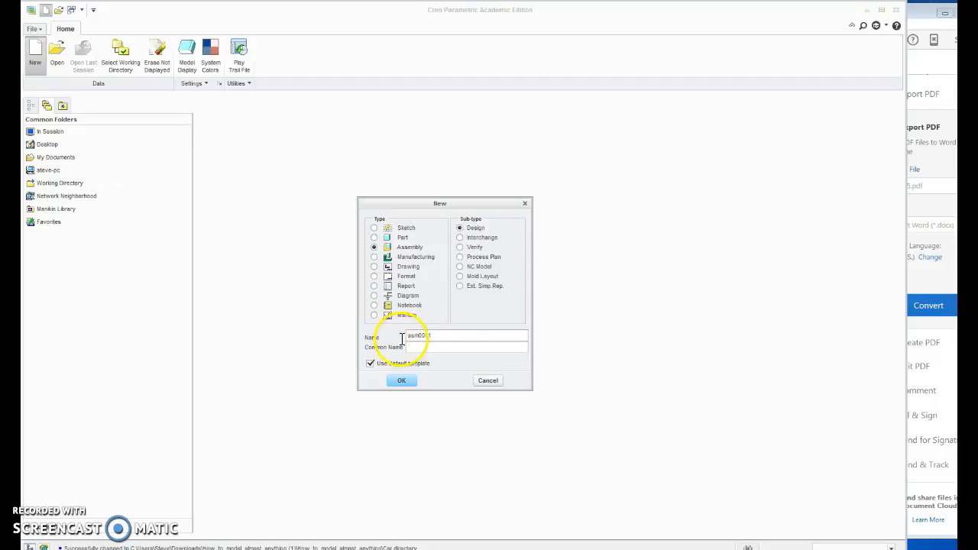
click(914, 10)
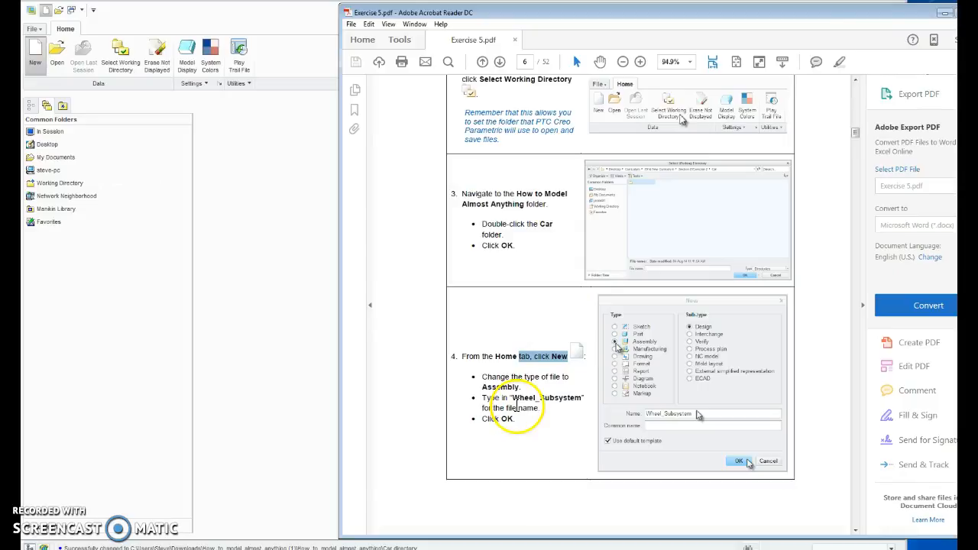
click(278, 275)
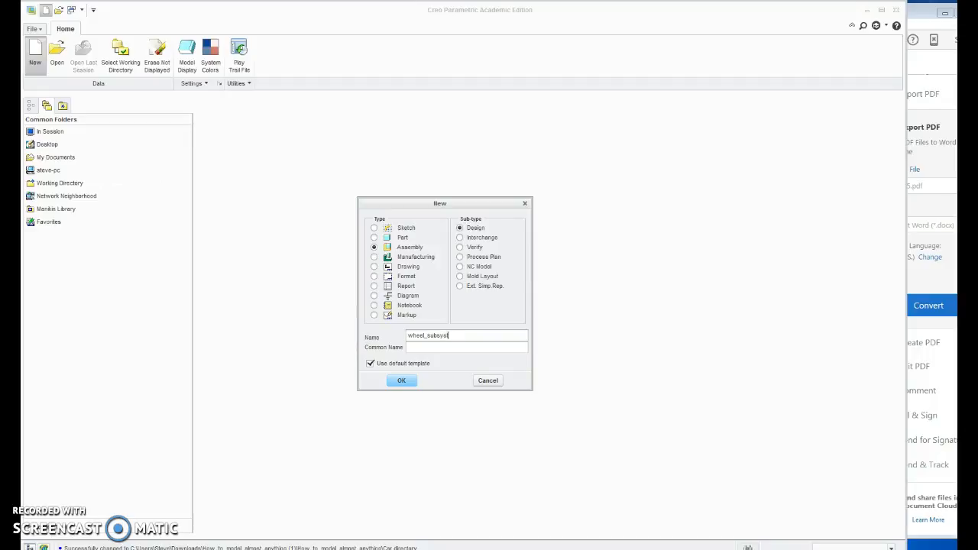
click(403, 382)
click(445, 314)
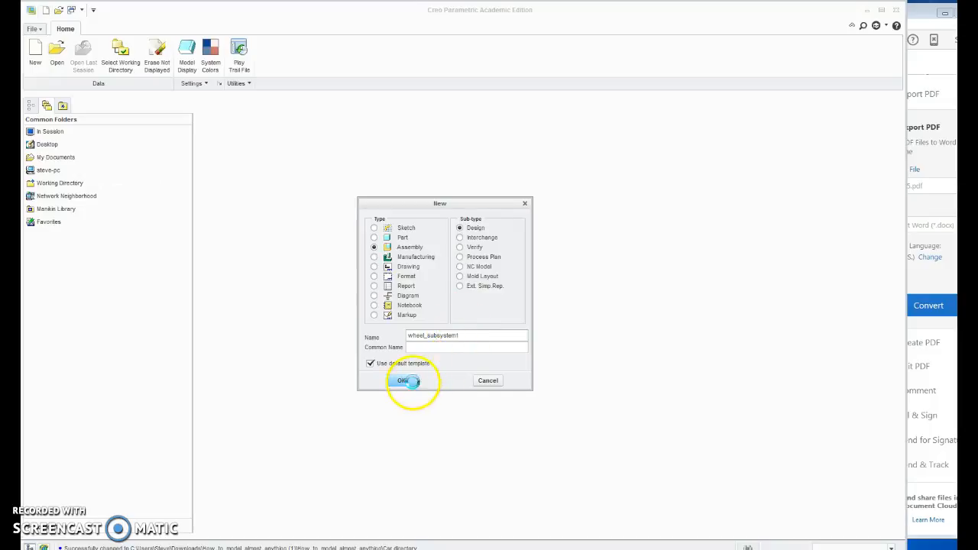
click(404, 380)
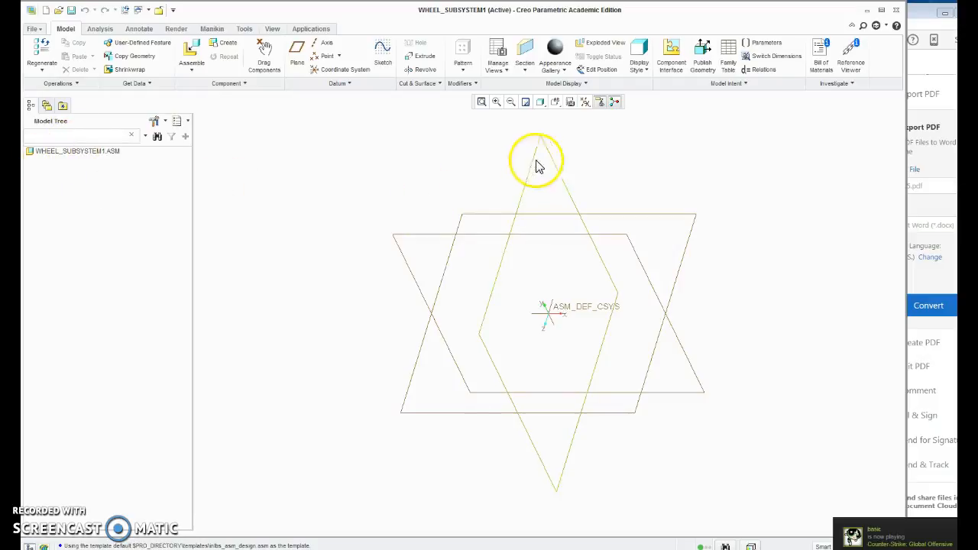
Turn off the display of all datum axes, points, coordinate systems and planes.
click(585, 101)
click(596, 120)
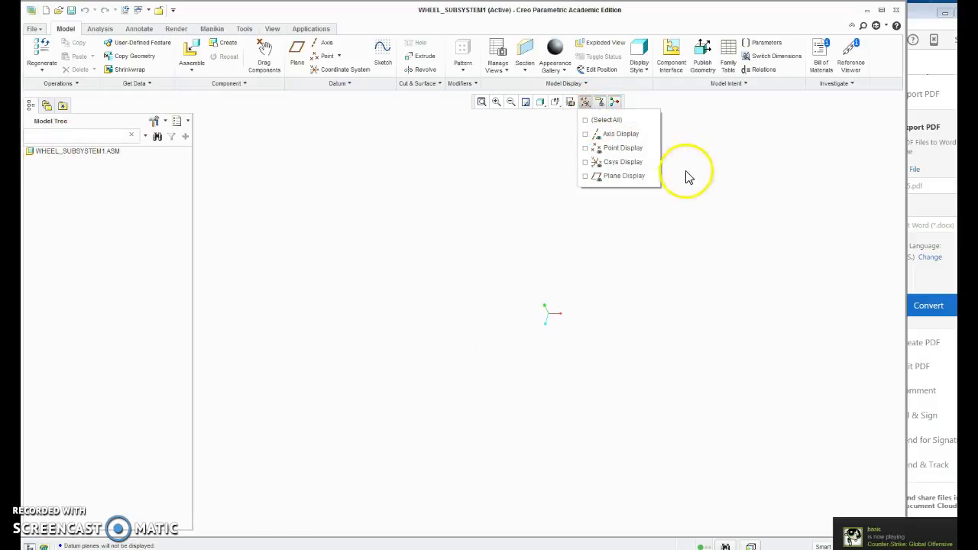
click(674, 290)
Assemble wheel.prt as the first component and lock it to the origin with the Default constraint.
click(191, 55)
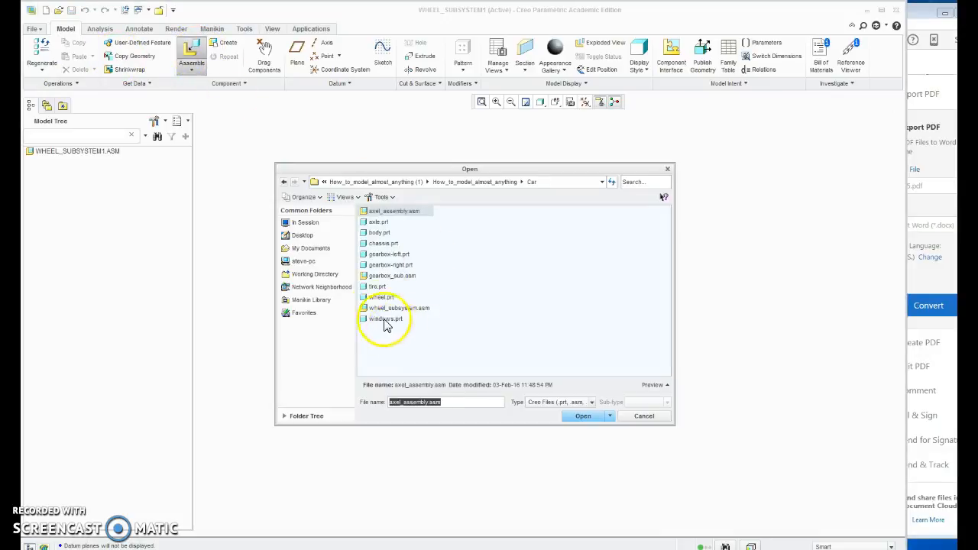
click(378, 297)
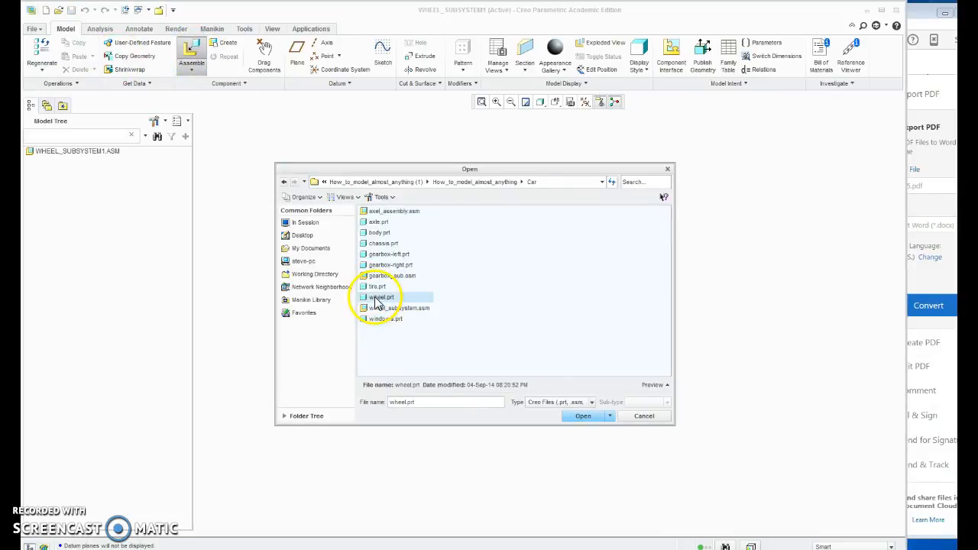
click(583, 415)
click(174, 55)
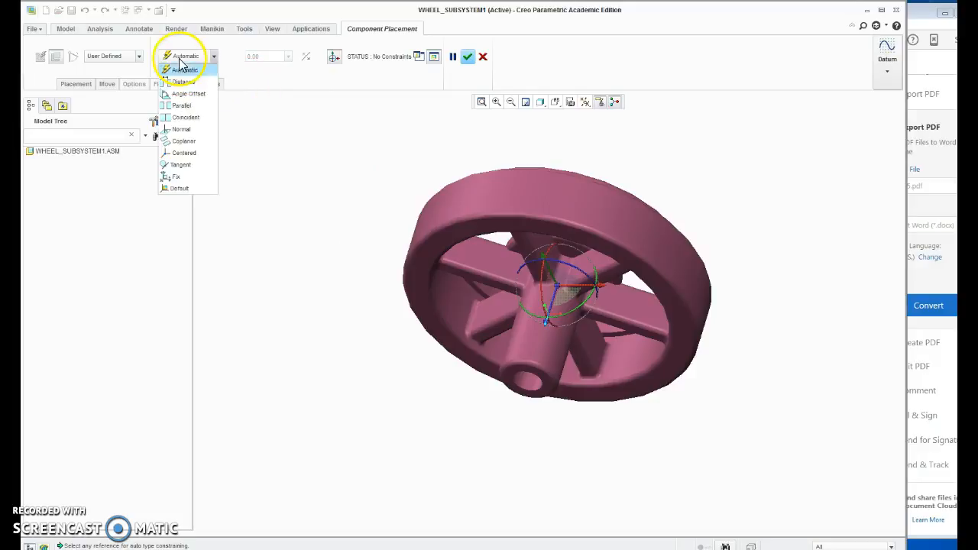
click(180, 190)
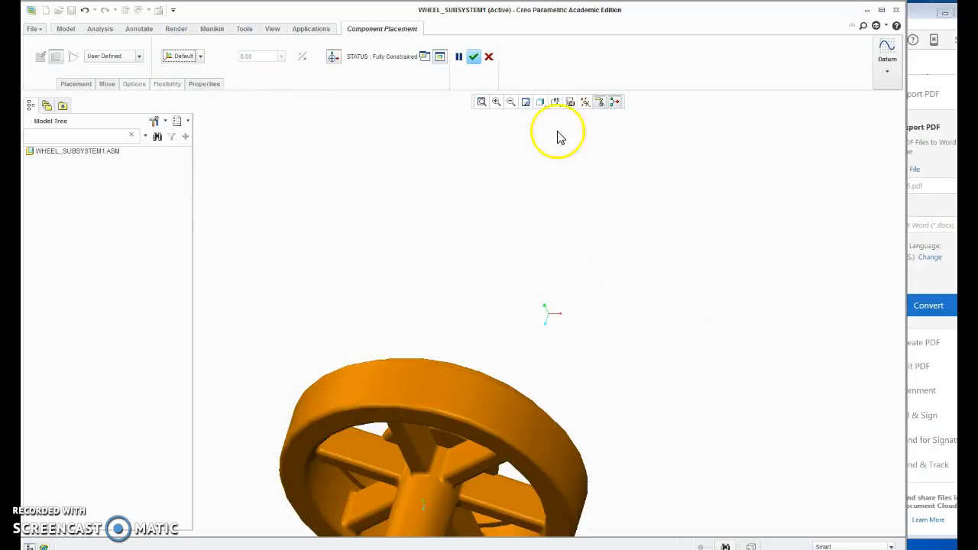
click(474, 57)
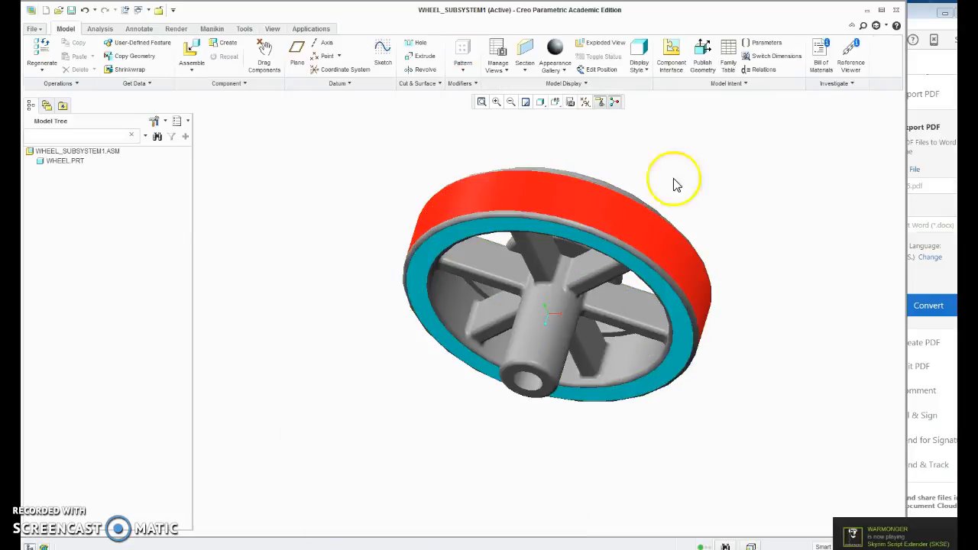
Bring tire.prt into the assembly as a second component and drop it beside the wheel.
middle_drag(786, 292, 375, 158)
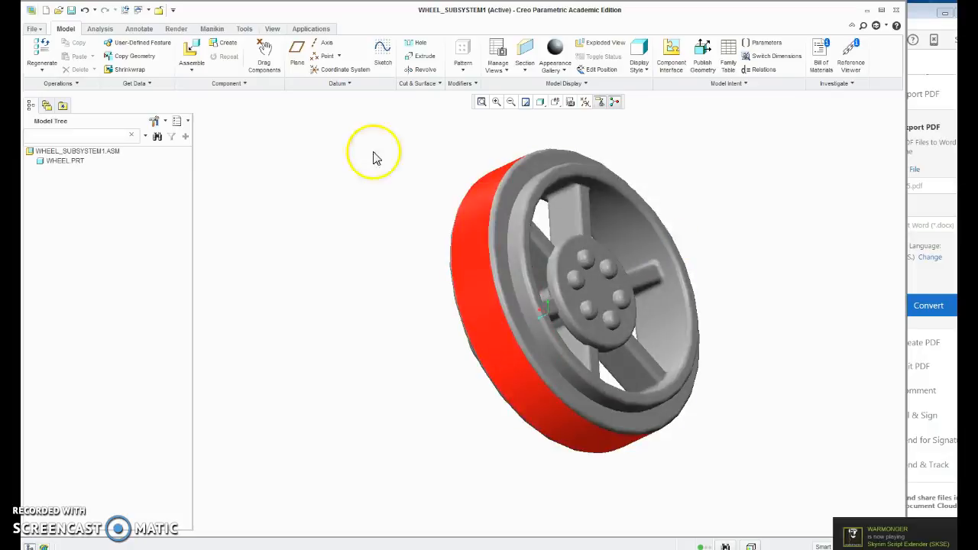
click(191, 51)
click(377, 286)
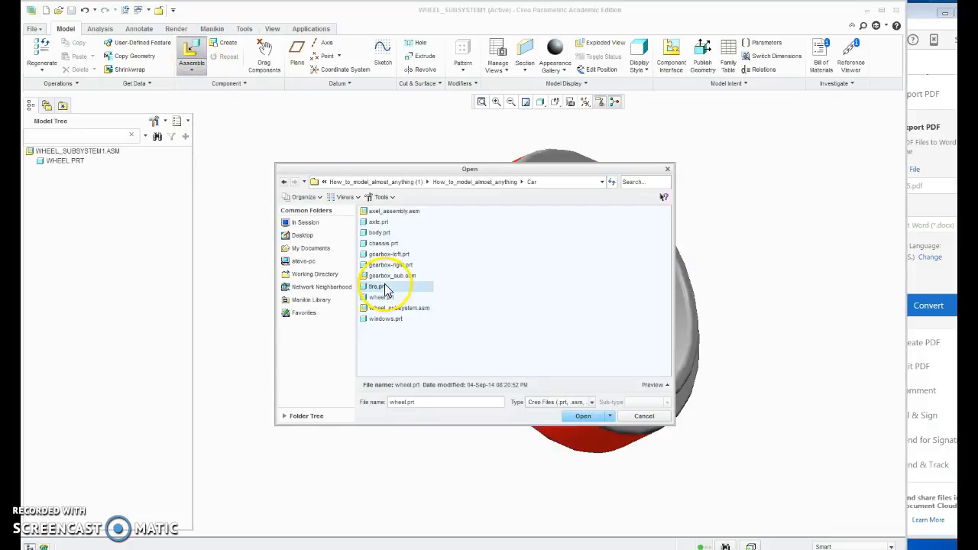
click(584, 416)
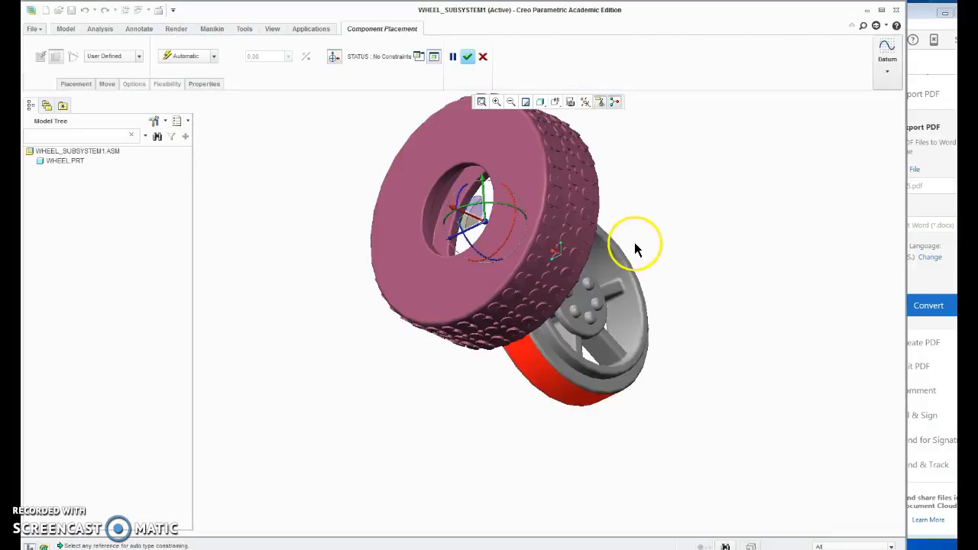
middle_drag(694, 244, 680, 264)
Switch to the Exercise 5 PDF and examine the instructions for constraining the tire to the wheel with coincident surfaces.
click(931, 72)
scroll(611, 291, down, 15)
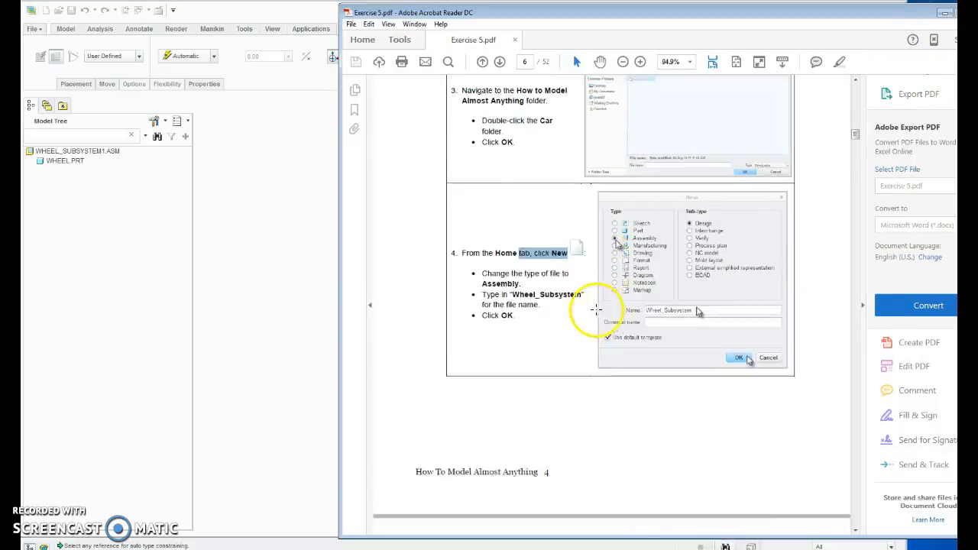
scroll(701, 341, down, 15)
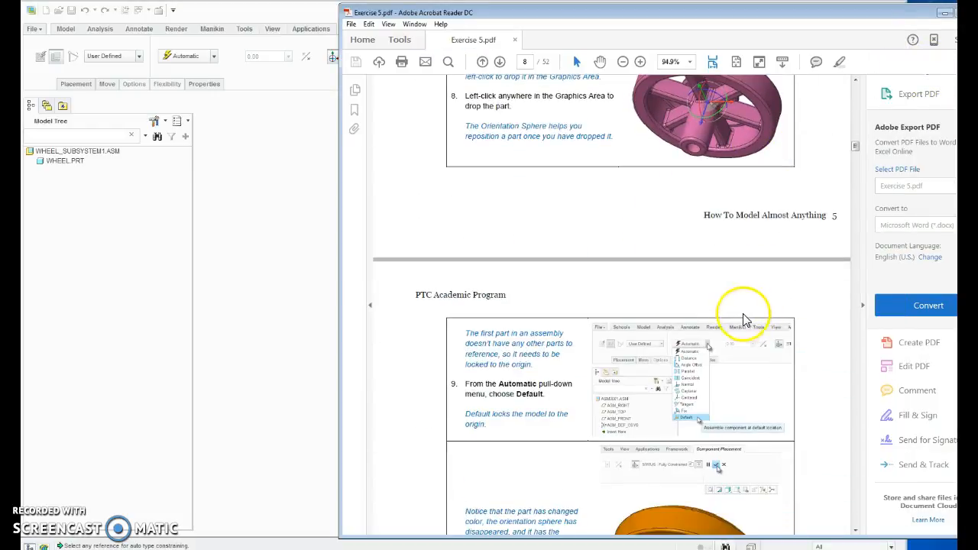
scroll(716, 352, down, 5)
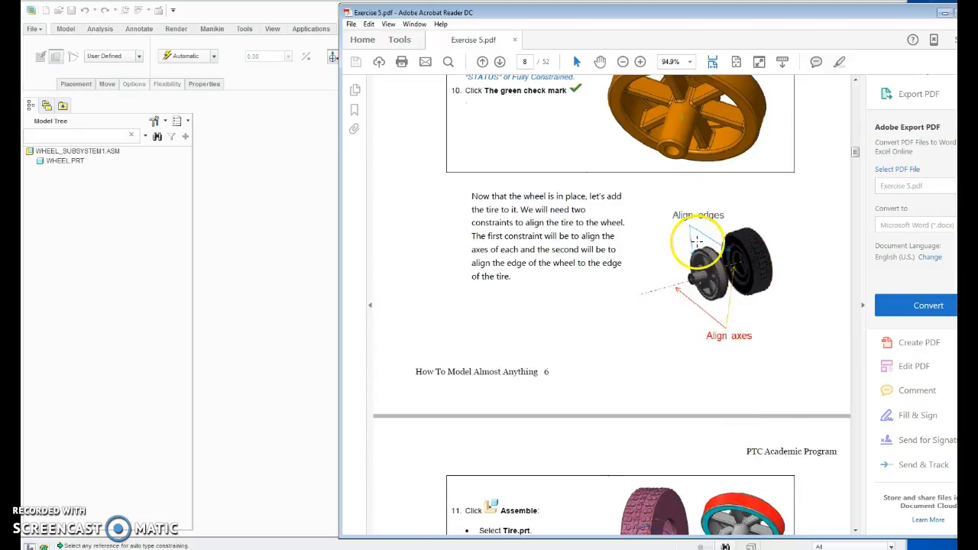
scroll(672, 346, down, 8)
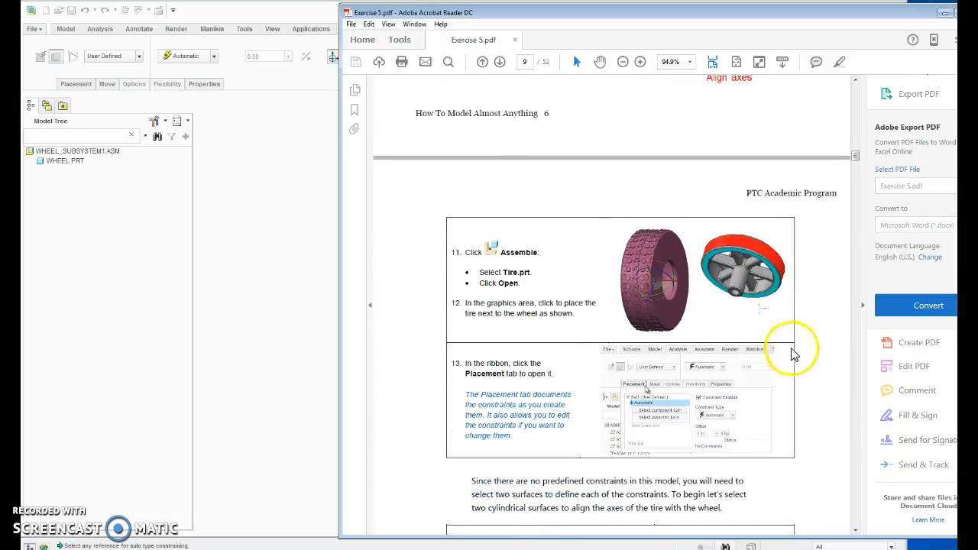
scroll(642, 259, down, 5)
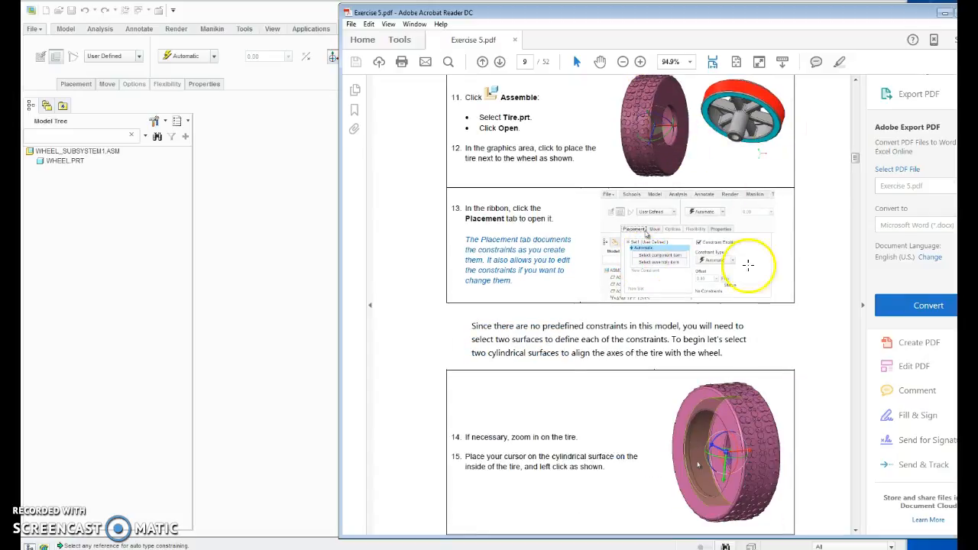
scroll(741, 283, down, 4)
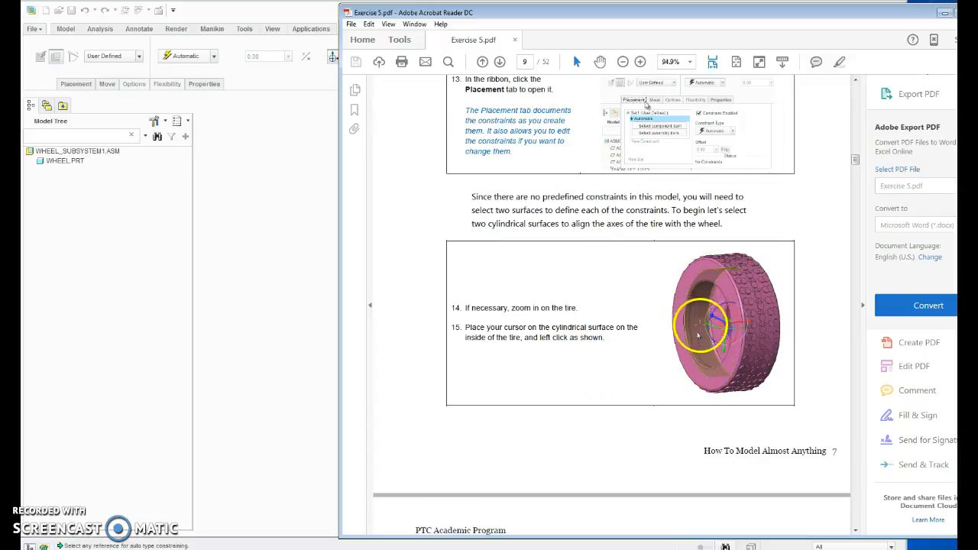
scroll(620, 352, down, 8)
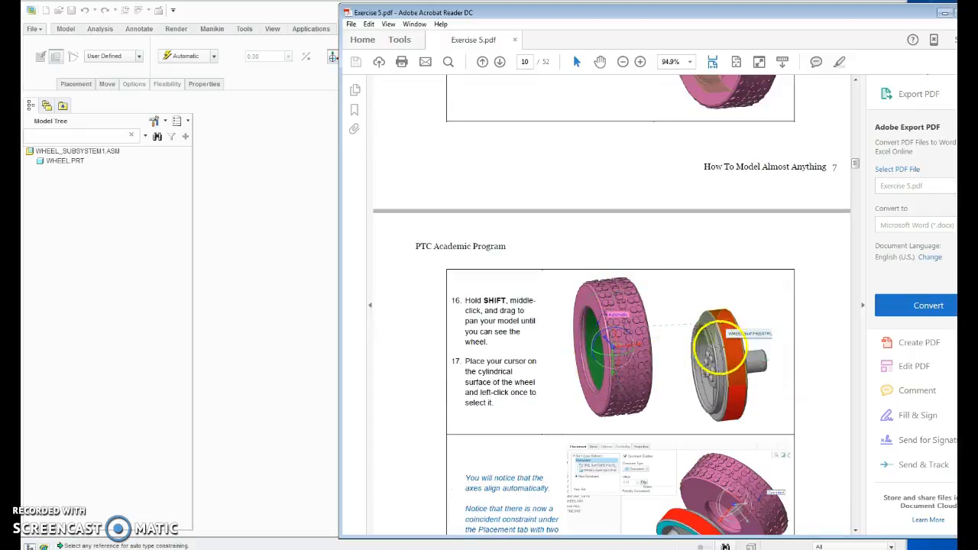
scroll(611, 306, down, 6)
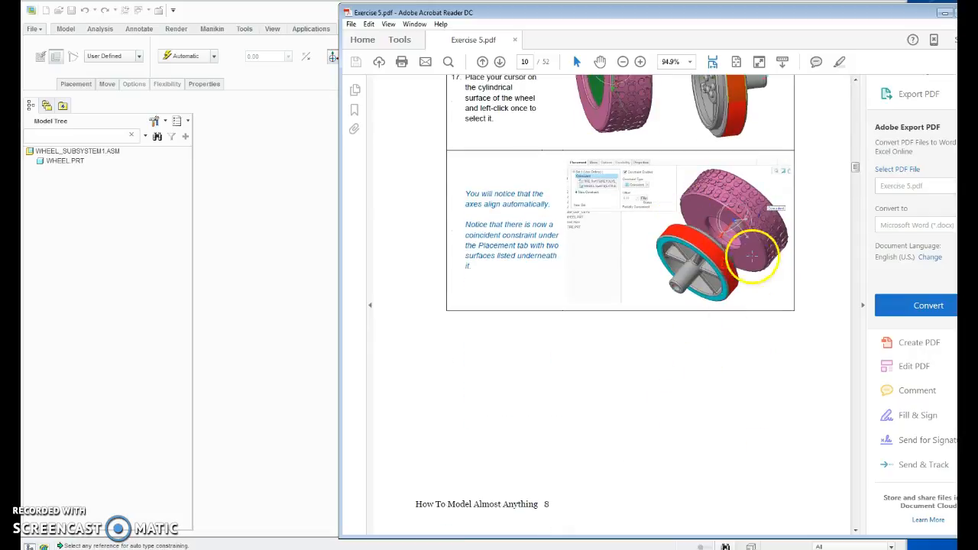
scroll(696, 273, down, 10)
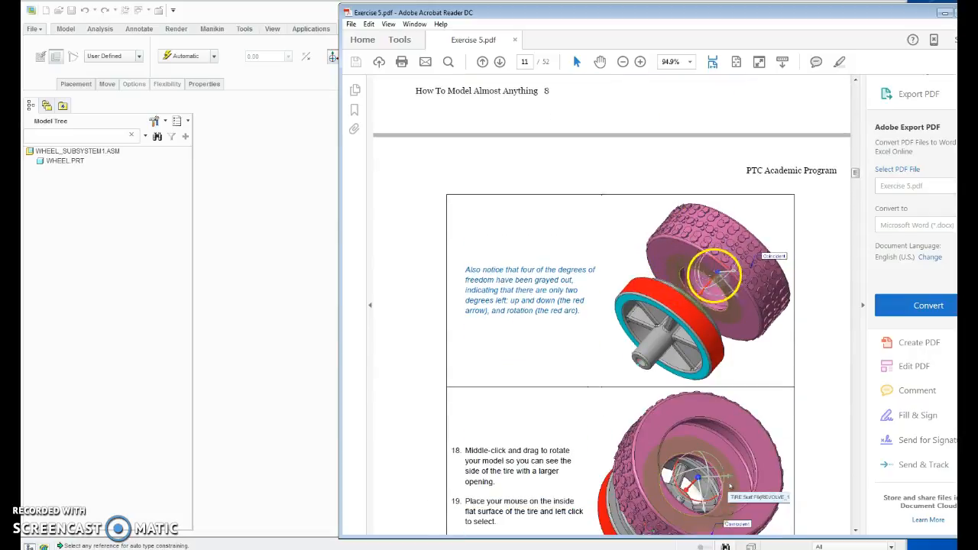
scroll(695, 260, down, 12)
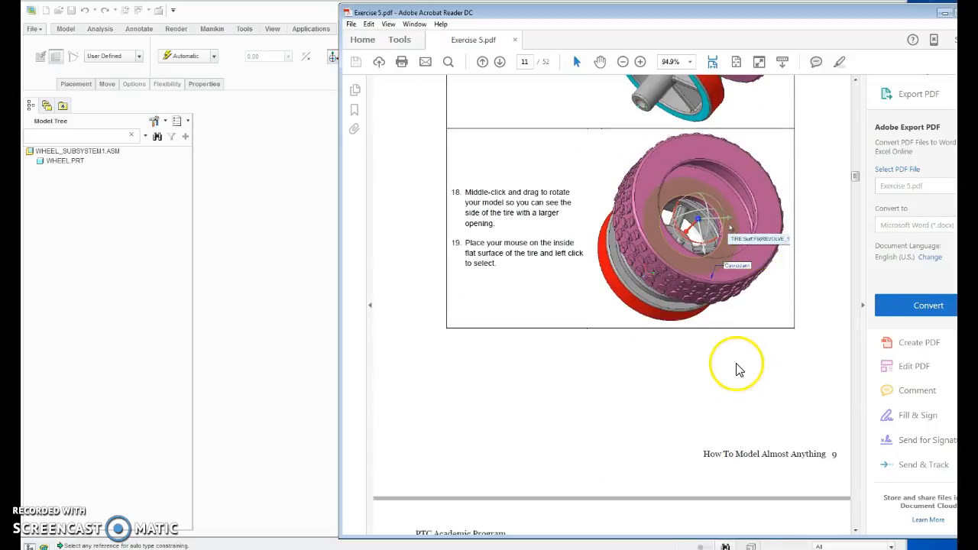
scroll(702, 350, down, 12)
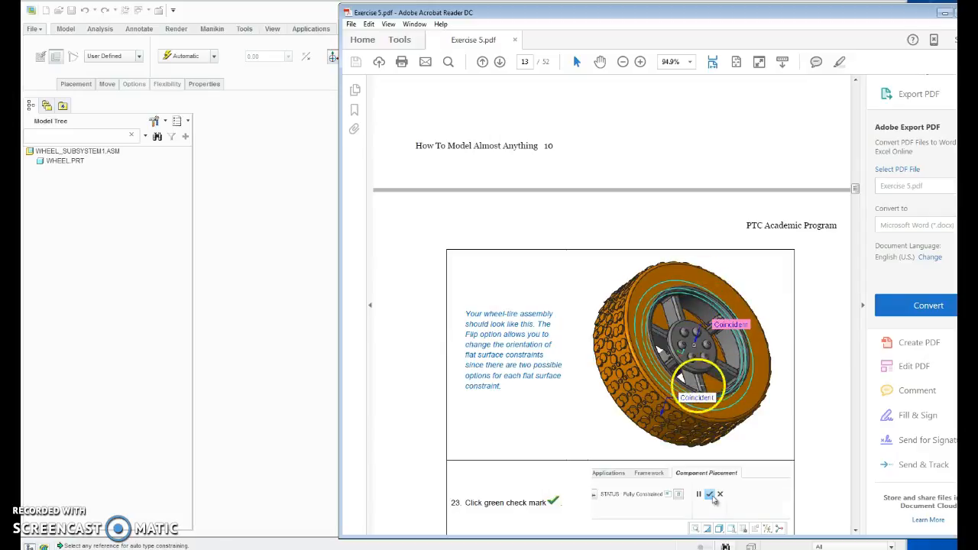
Return to Creo Parametric and make the tire's inner cylindrical surface coincident with the wheel's red outer rim surface.
scroll(715, 367, down, 5)
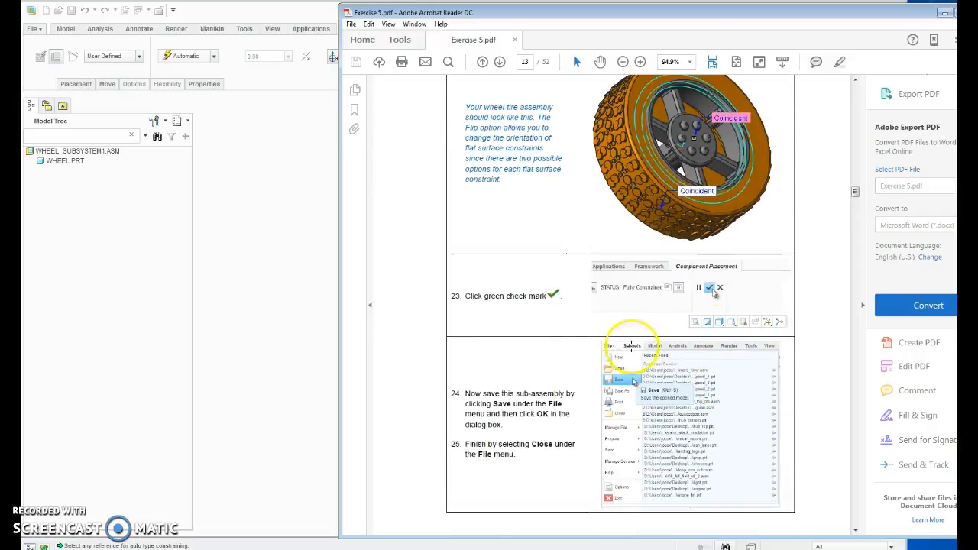
scroll(702, 348, up, 20)
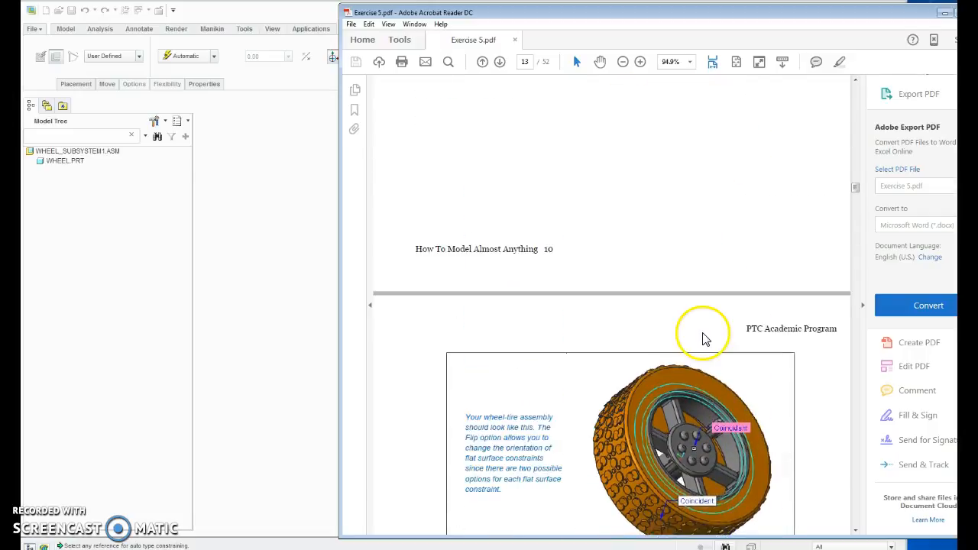
click(270, 254)
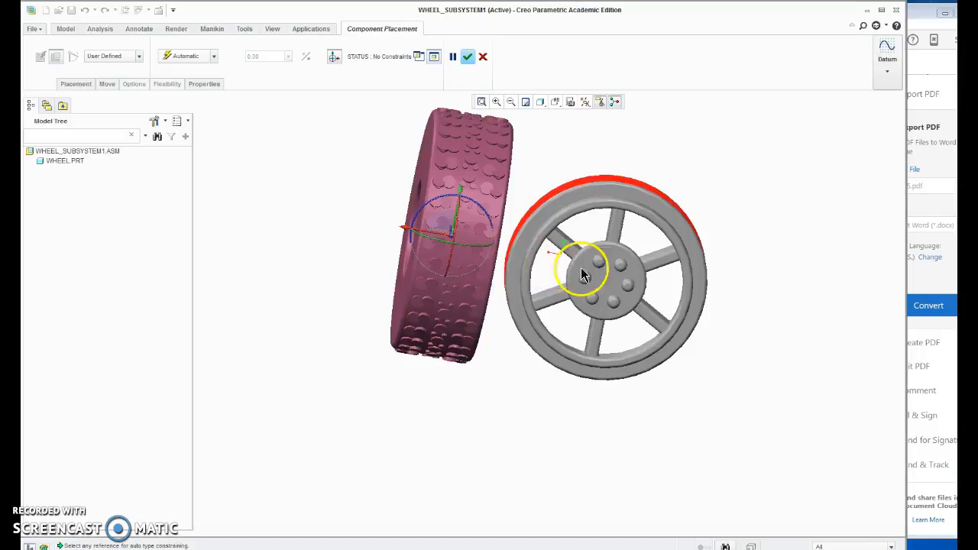
middle_drag(764, 294, 570, 249)
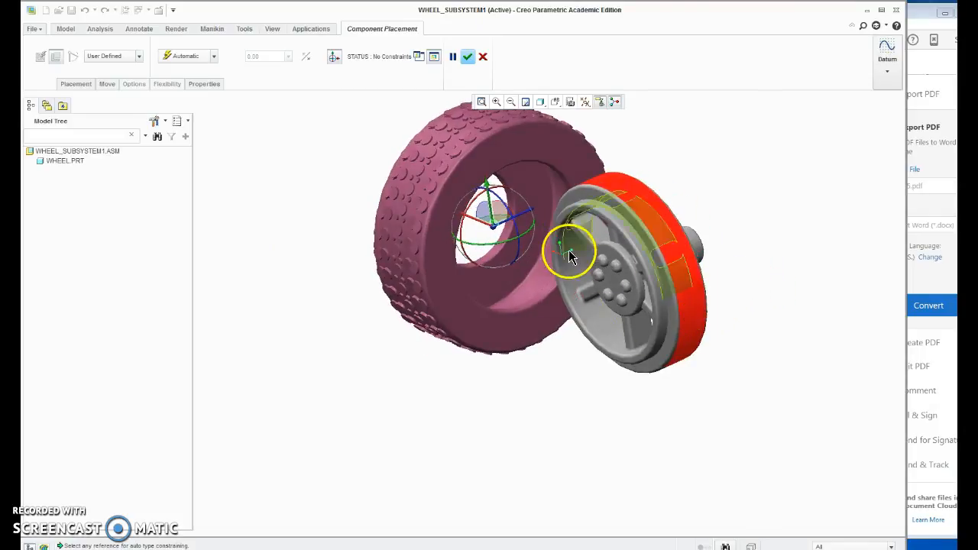
click(538, 272)
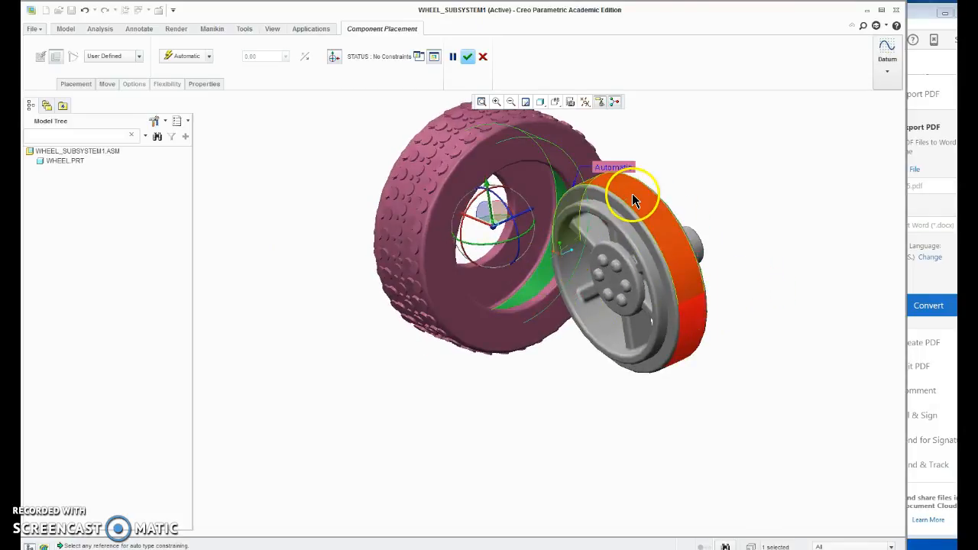
click(631, 193)
Slide the tire along the shared axis until it sits clear in front of the wheel.
middle_drag(759, 316, 786, 304)
click(617, 285)
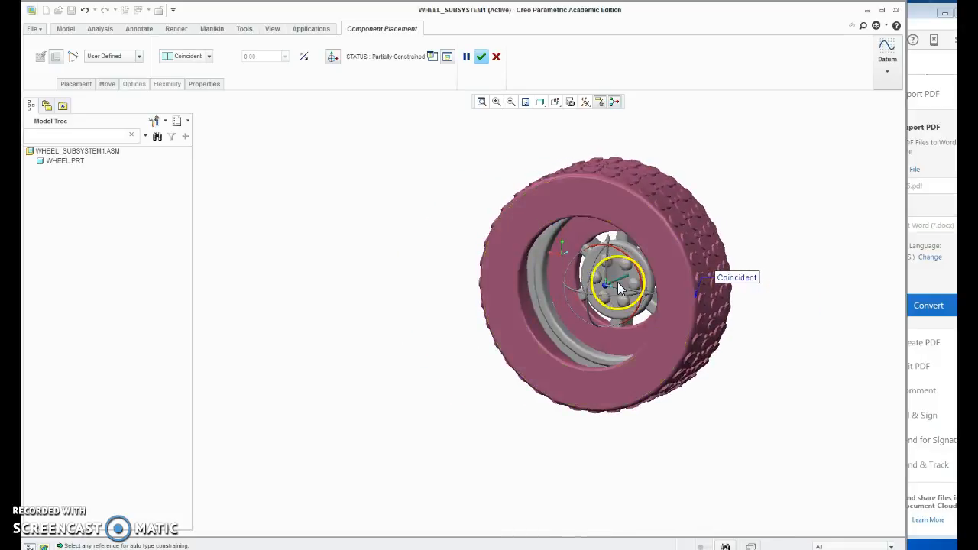
drag(616, 286, 481, 329)
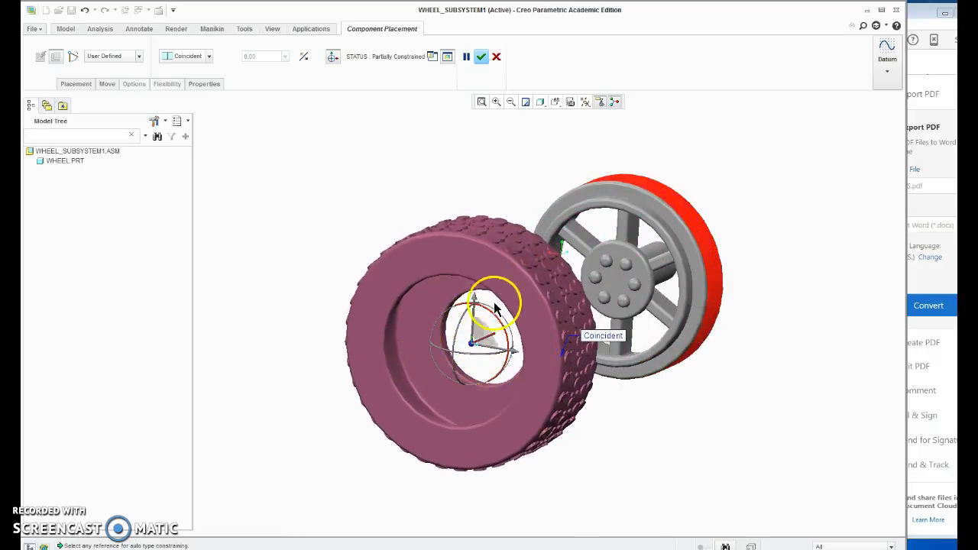
drag(495, 319, 504, 300)
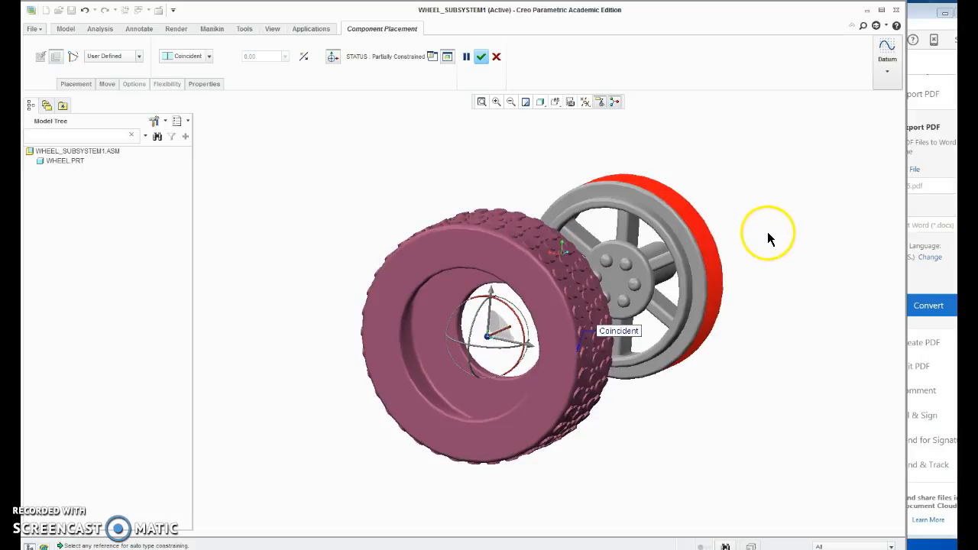
middle_drag(766, 234, 692, 244)
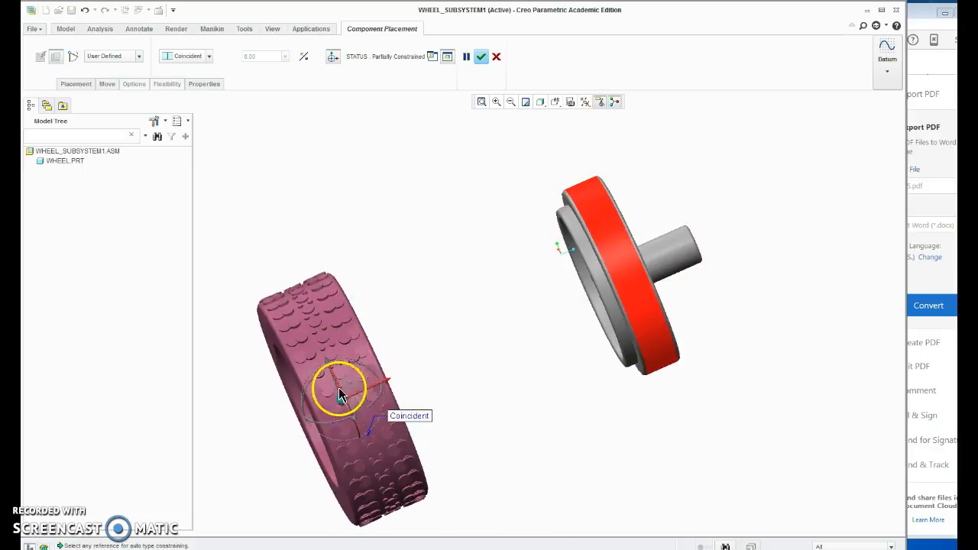
drag(382, 391, 527, 382)
middle_drag(527, 382, 479, 386)
Make the wheel's flat blue rim surface coincident with the tire's inner flat surface and accept the placement.
mouse_move(678, 387)
middle_down()
mouse_move(579, 394)
mouse_move(708, 382)
mouse_move(593, 395)
mouse_move(663, 397)
middle_up()
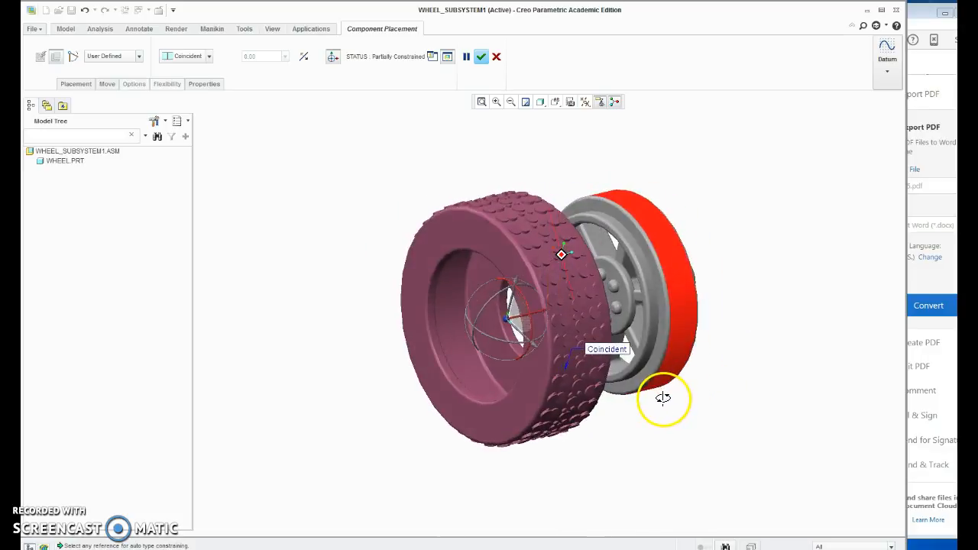
click(632, 235)
middle_drag(459, 355, 395, 379)
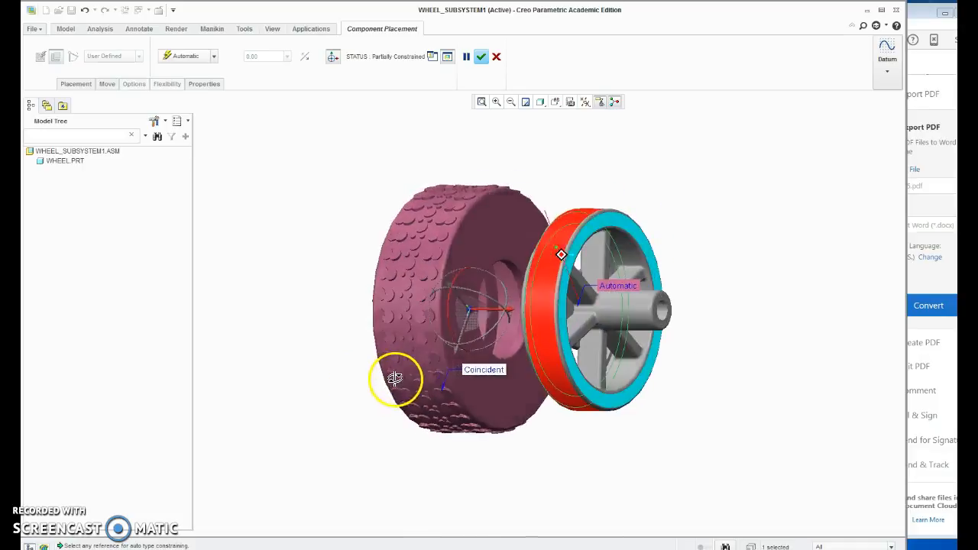
click(497, 317)
middle_drag(444, 359, 579, 355)
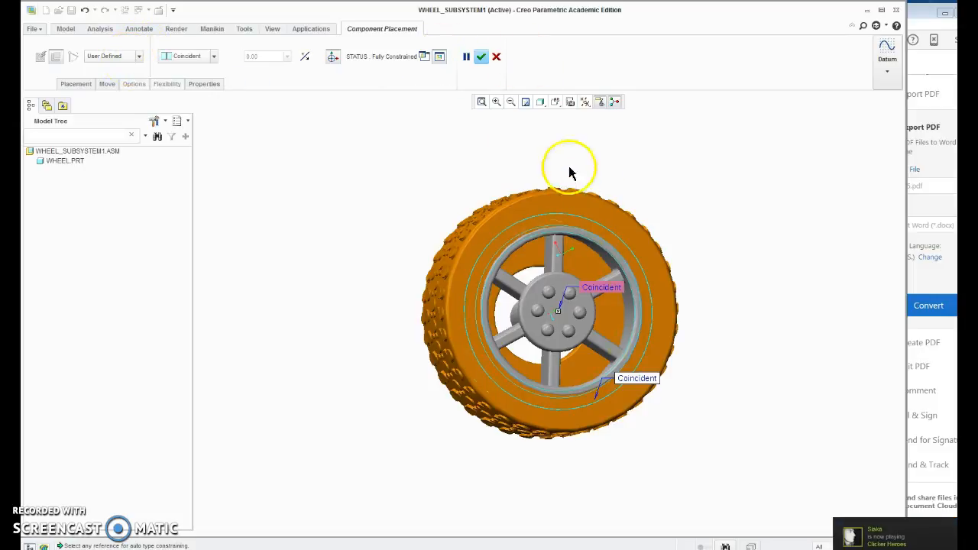
click(482, 58)
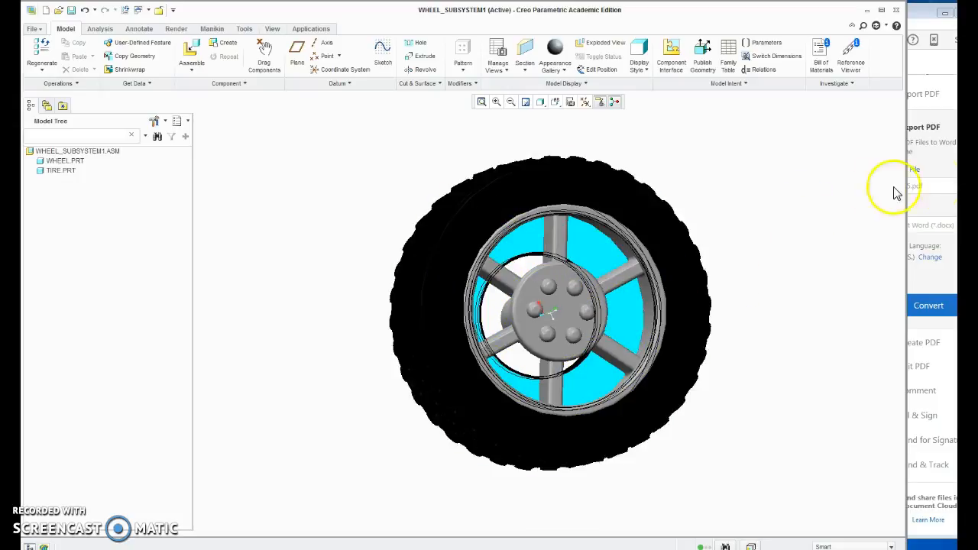
Consult the saving instructions in the Exercise 5 PDF and save WHEEL_SUBSYSTEM1.ASM to the Car folder in Creo Parametric.
click(942, 77)
scroll(603, 412, down, 6)
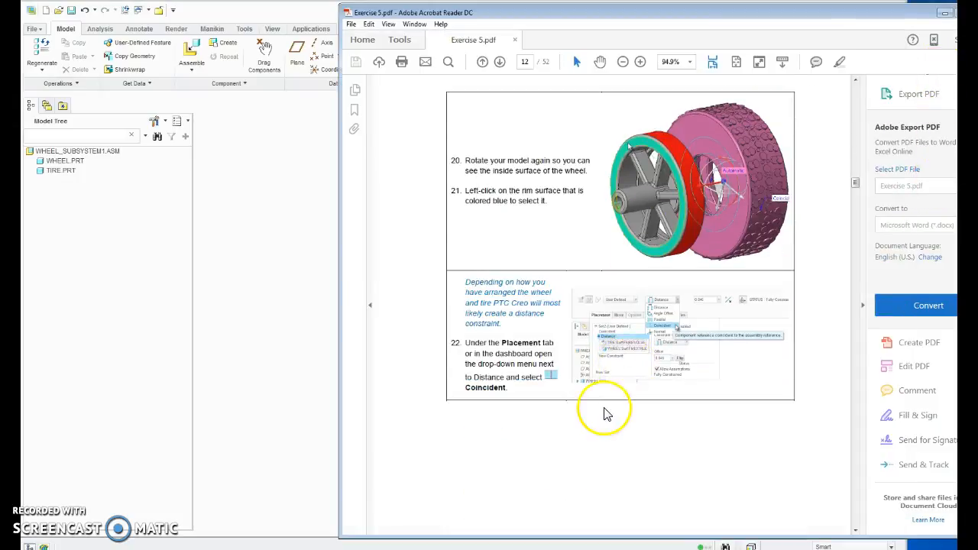
scroll(573, 328, down, 10)
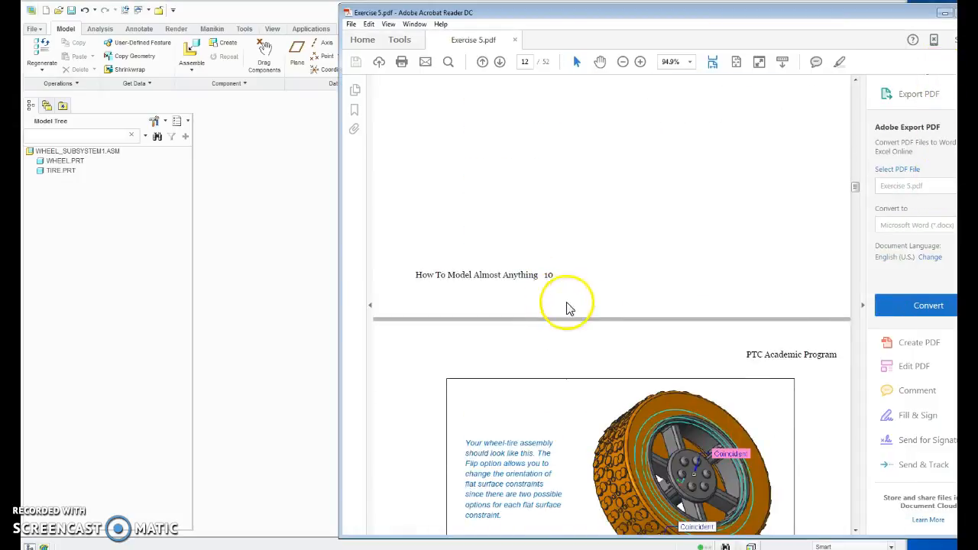
scroll(599, 313, down, 1)
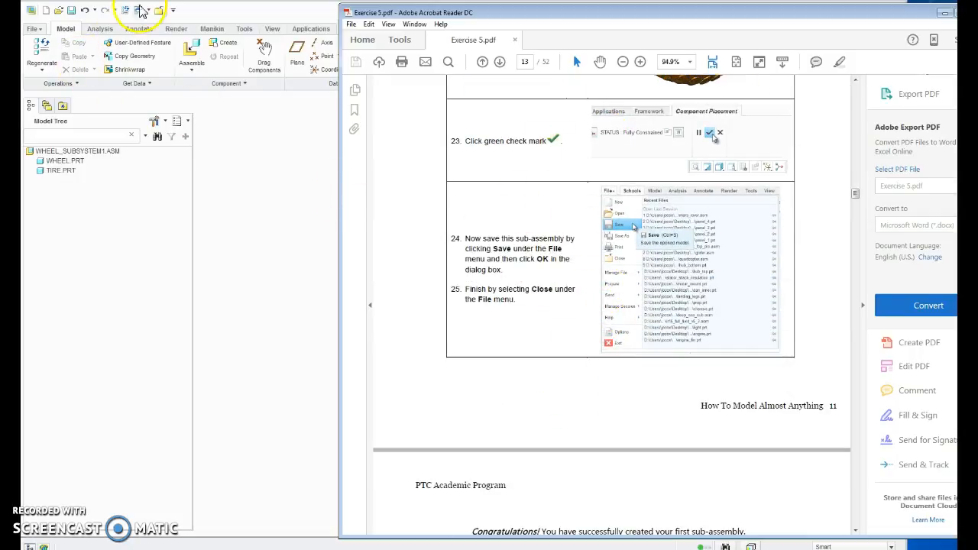
click(253, 14)
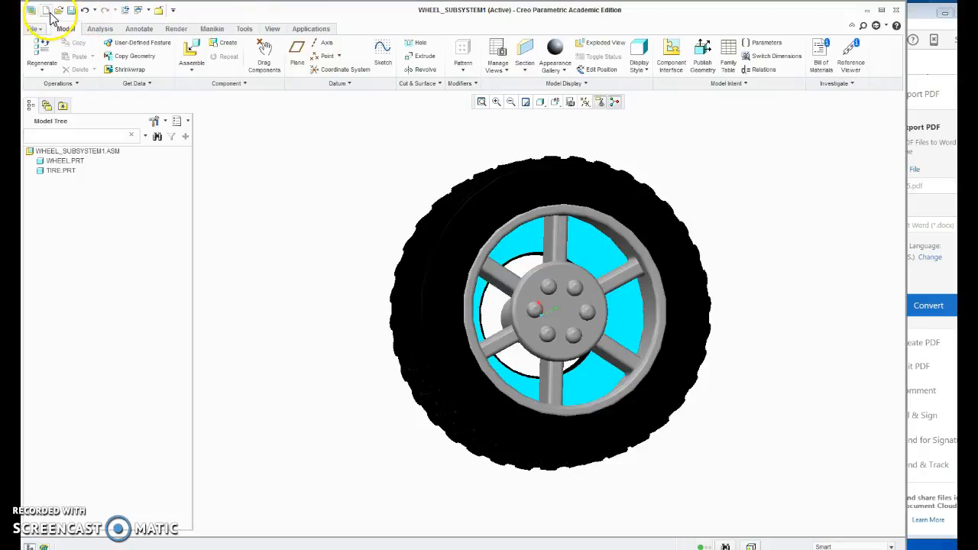
click(32, 29)
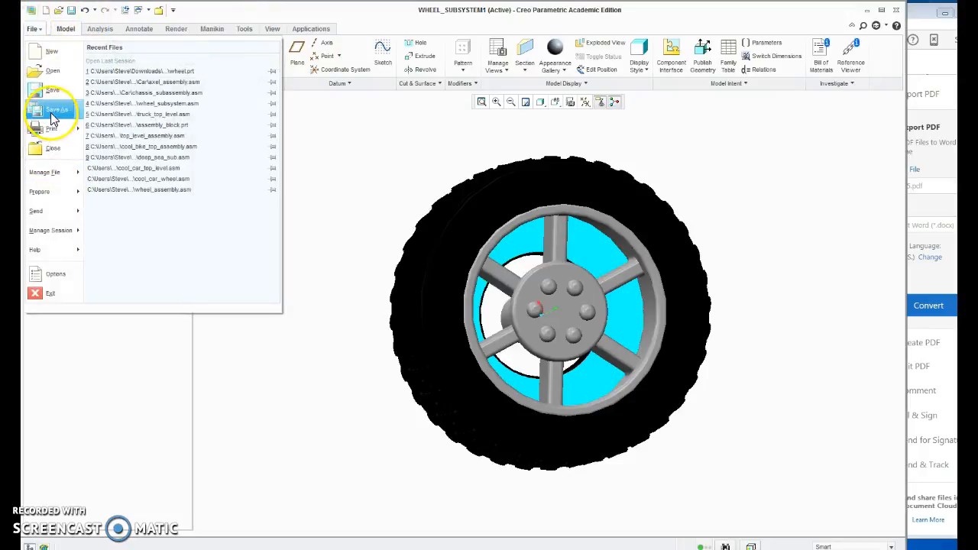
click(50, 95)
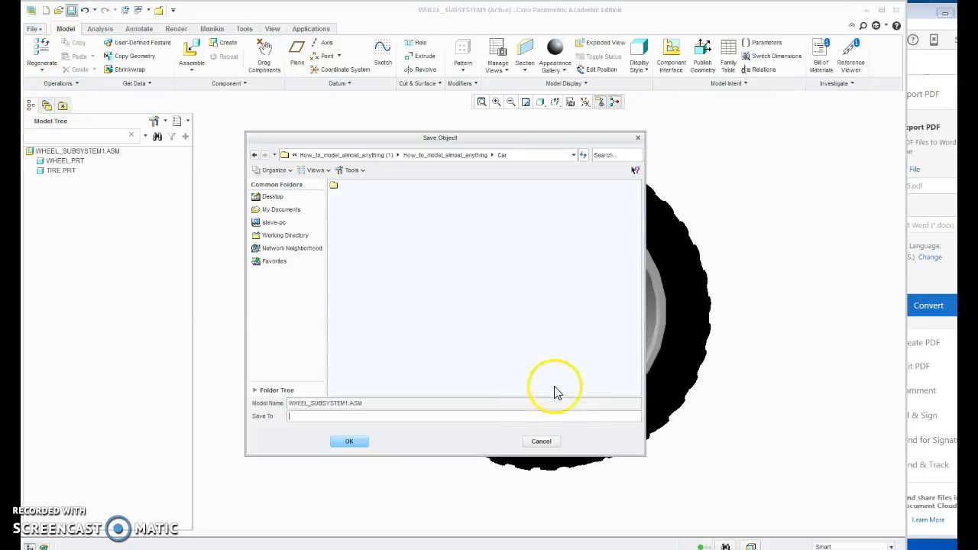
click(347, 442)
Read the axle sub-assembly instructions in the Exercise 5 PDF and create a default-template Design assembly named axel_subsystem in Creo Parametric.
click(945, 72)
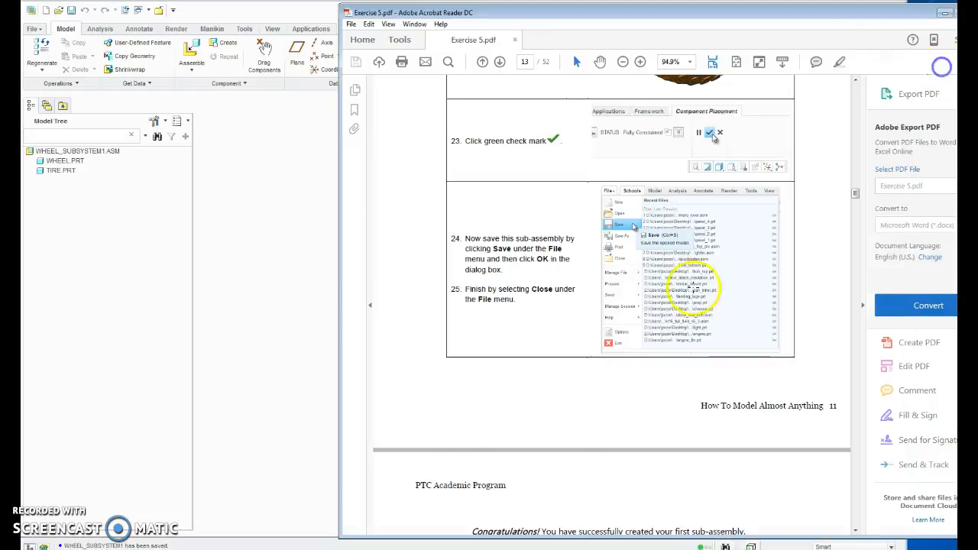
scroll(535, 410, down, 8)
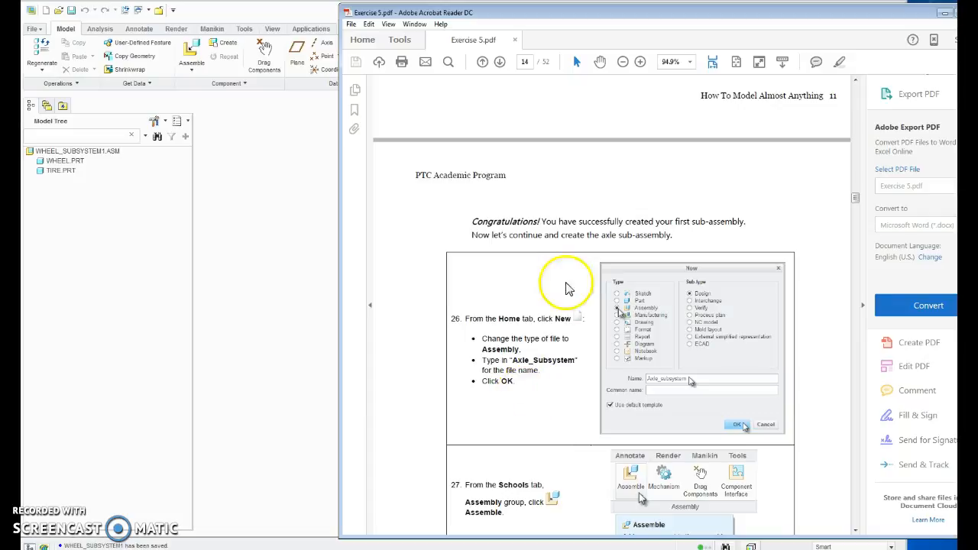
double_click(477, 221)
shift+click(738, 226)
scroll(764, 283, down, 3)
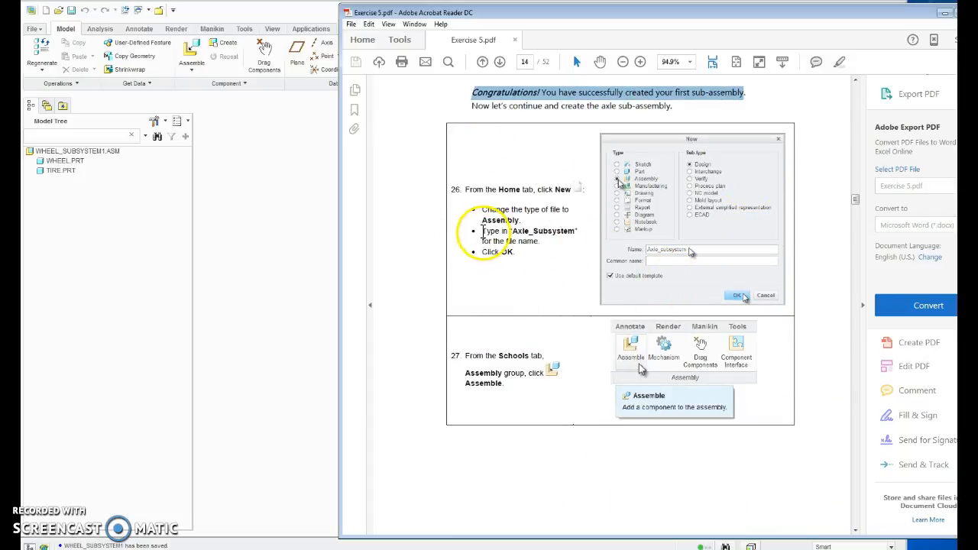
click(131, 258)
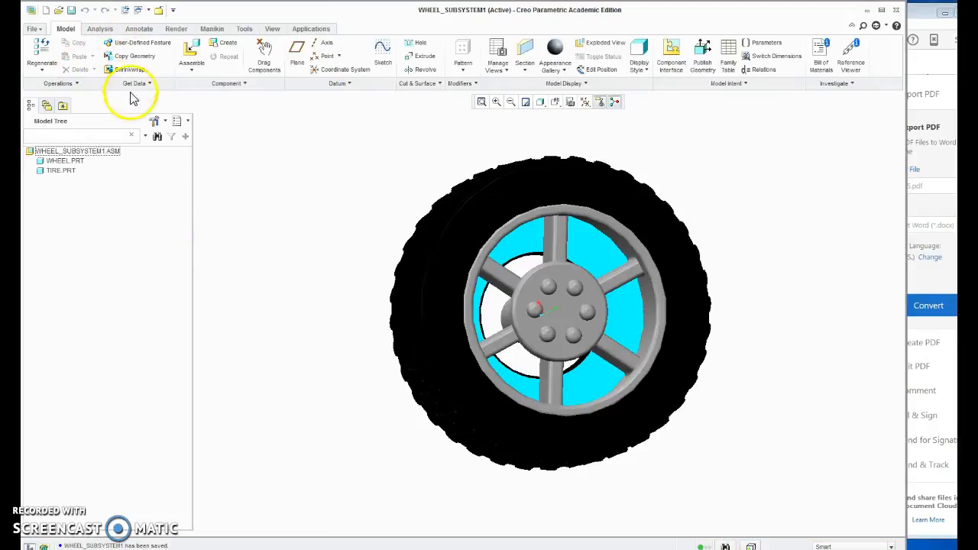
click(42, 35)
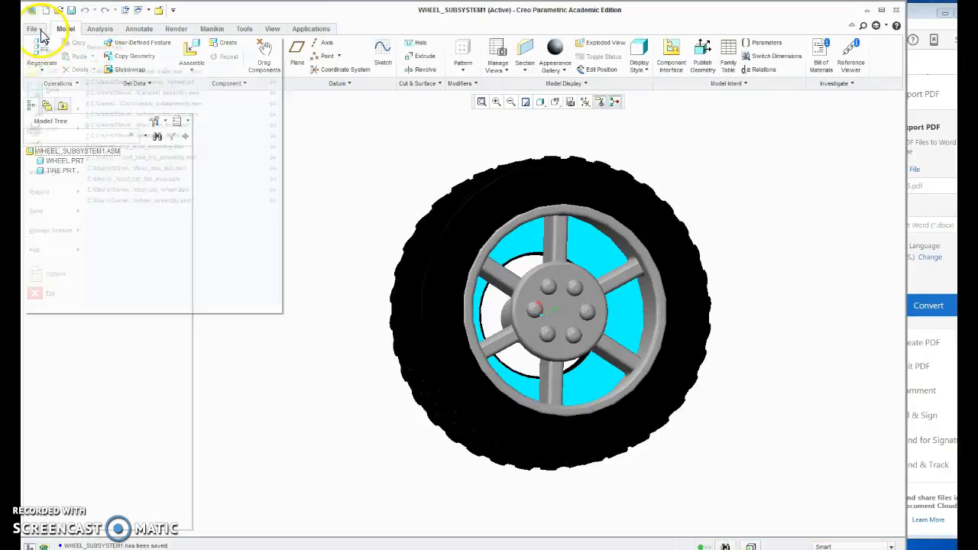
click(50, 14)
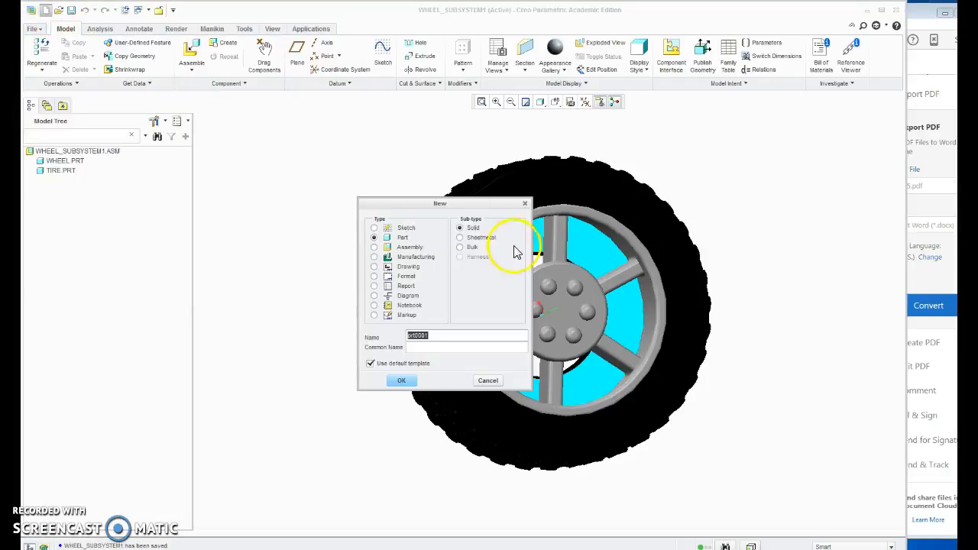
click(403, 247)
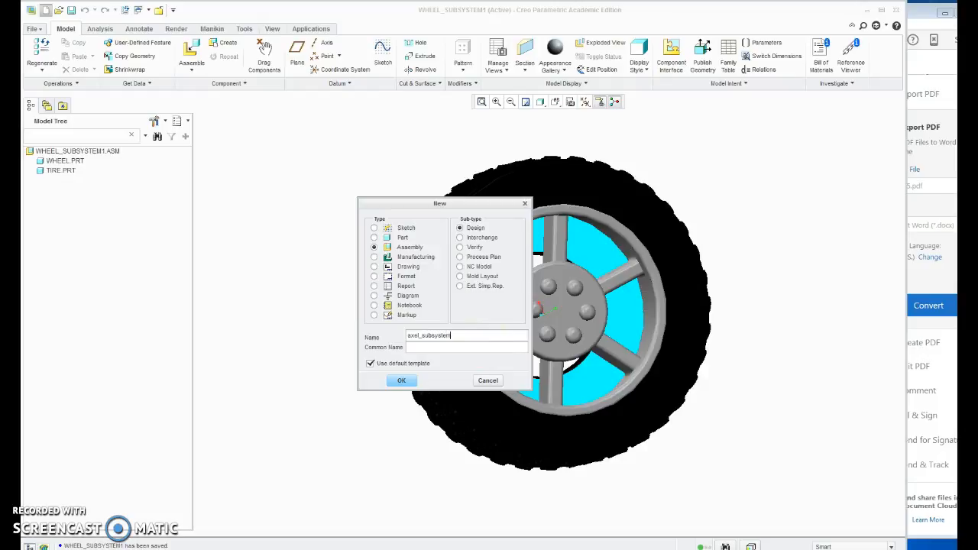
click(400, 381)
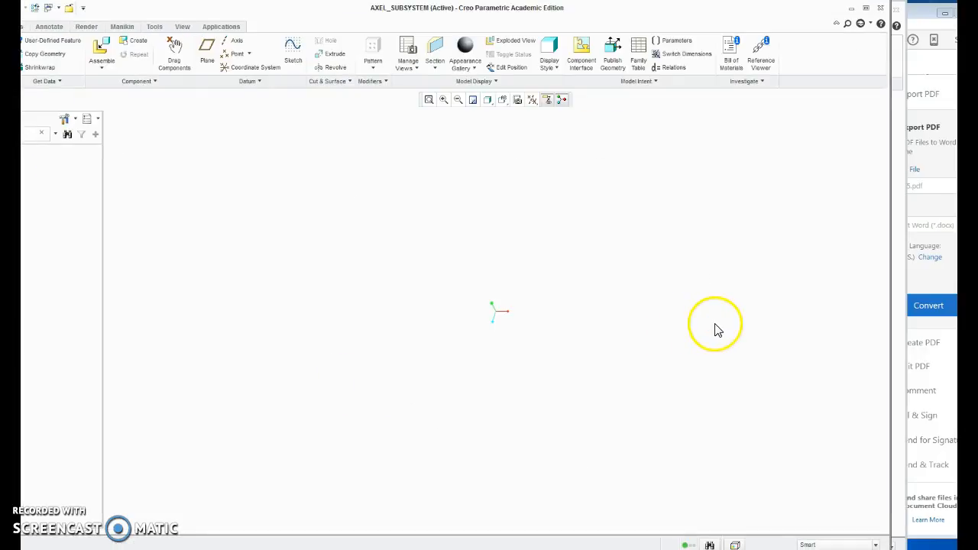
Examine the Exercise 5 PDF's instructions for placing the axle and attaching both wheel sub-assemblies, and return to Creo Parametric.
click(922, 21)
scroll(575, 388, down, 5)
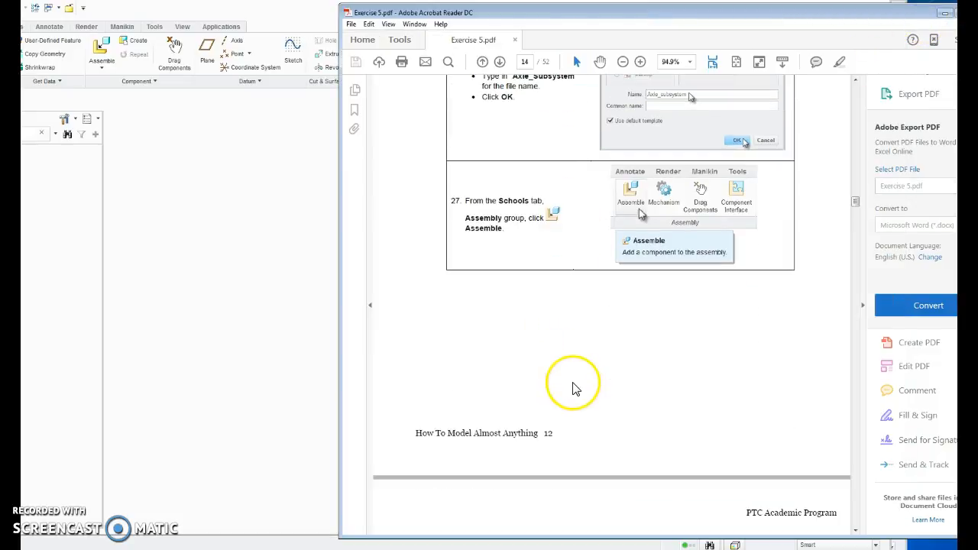
scroll(631, 240, down, 6)
scroll(592, 303, down, 5)
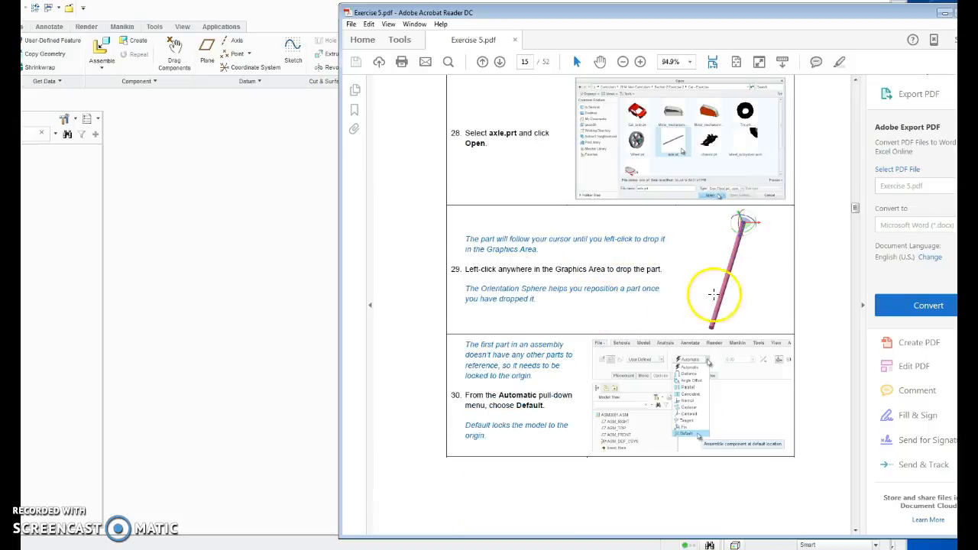
scroll(710, 310, down, 5)
scroll(757, 159, up, 3)
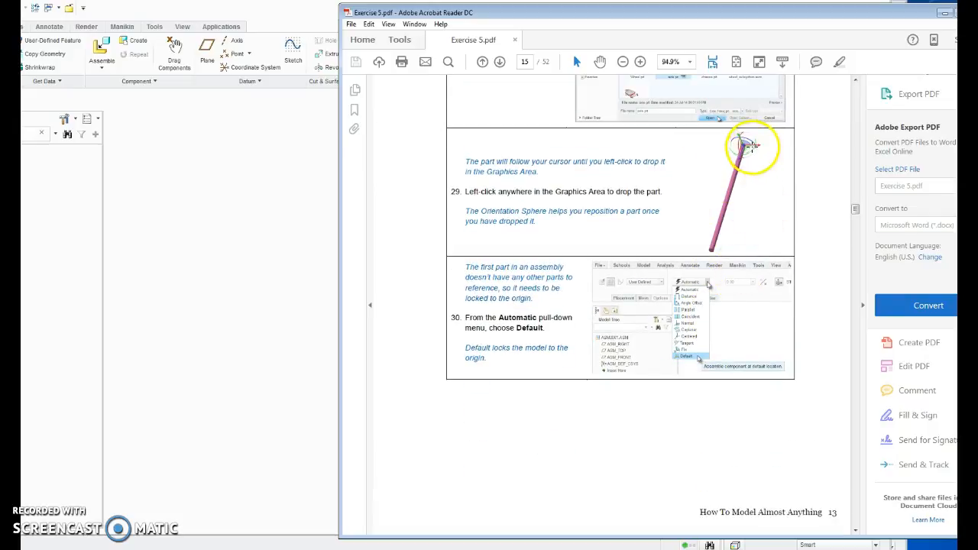
scroll(698, 218, down, 10)
scroll(698, 327, down, 10)
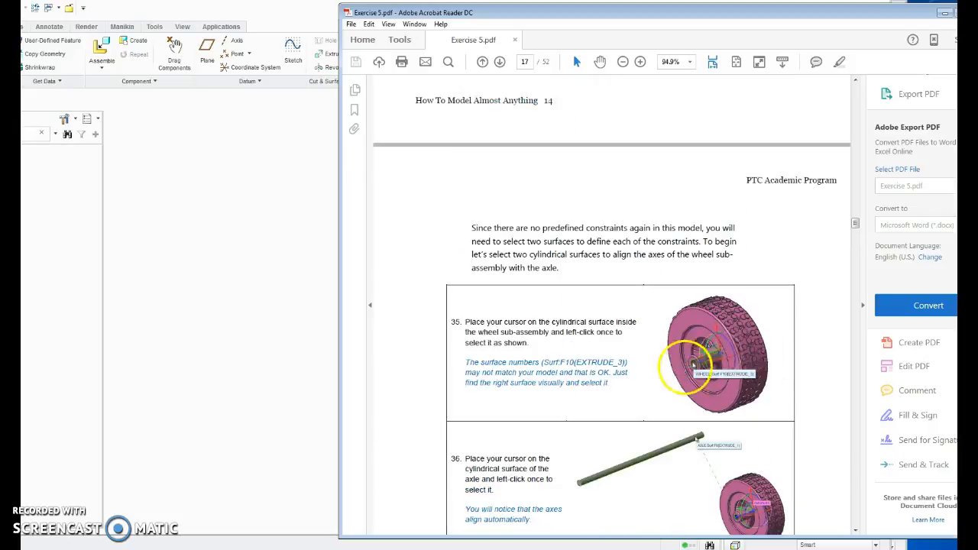
scroll(695, 336, down, 3)
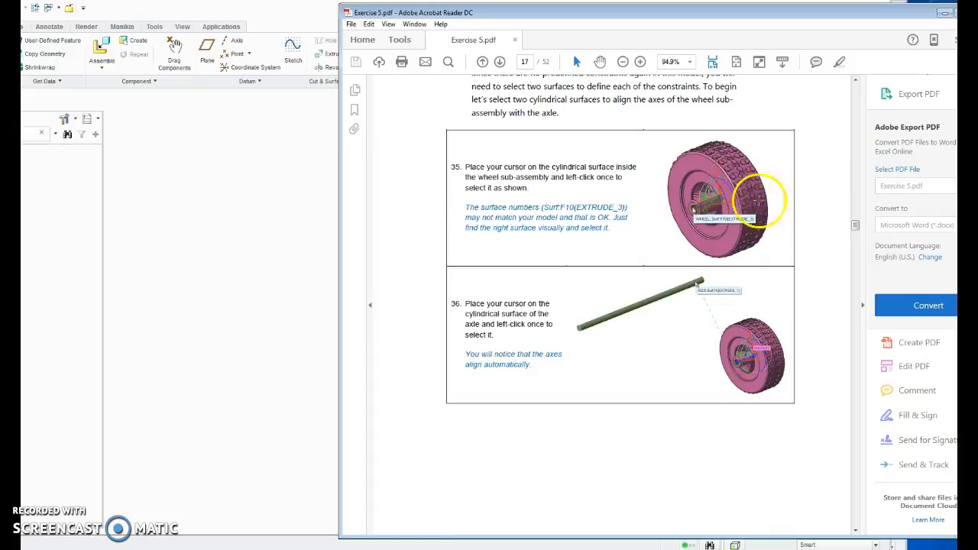
scroll(694, 290, down, 9)
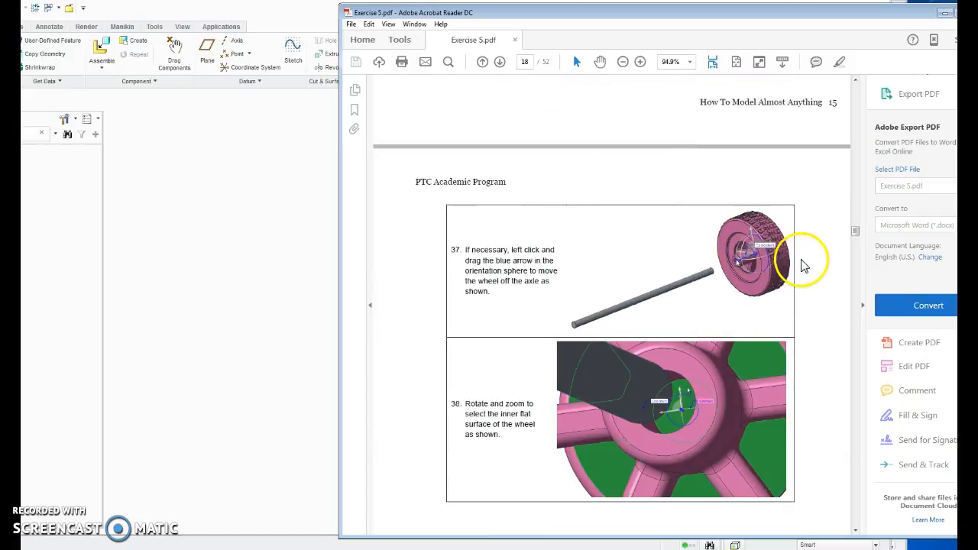
scroll(665, 332, down, 3)
scroll(662, 332, down, 8)
scroll(779, 369, down, 9)
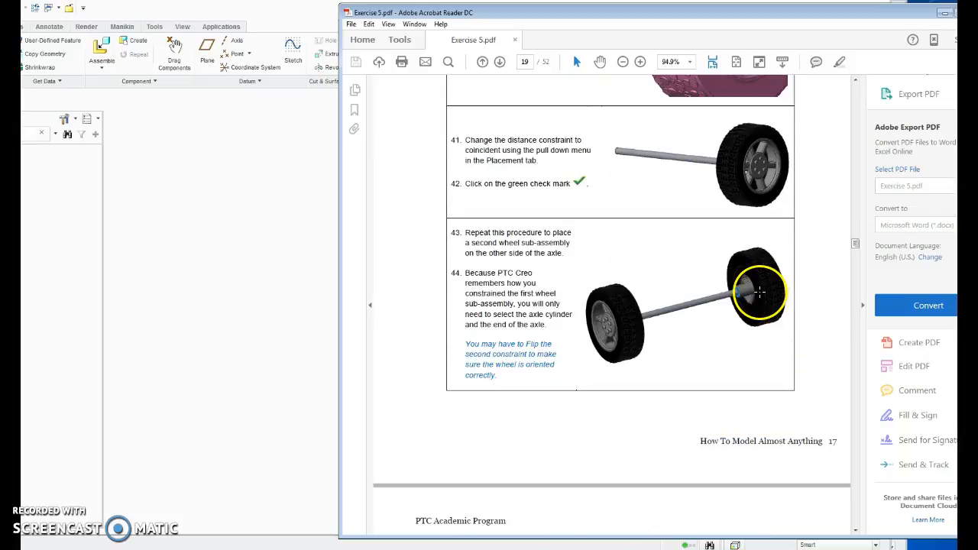
click(243, 17)
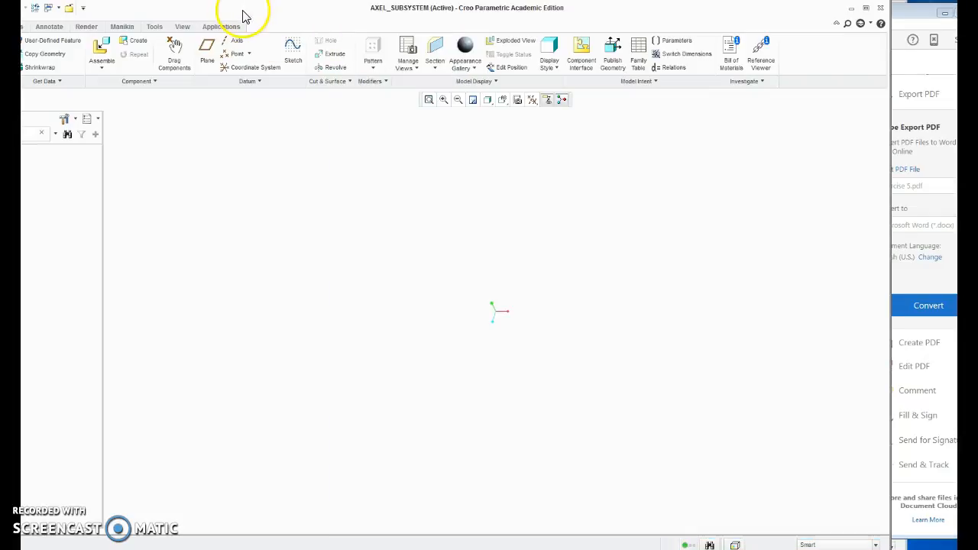
Insert axle.prt into the axel_subsystem assembly and place it with a Fix constraint.
drag(112, 8, 226, 11)
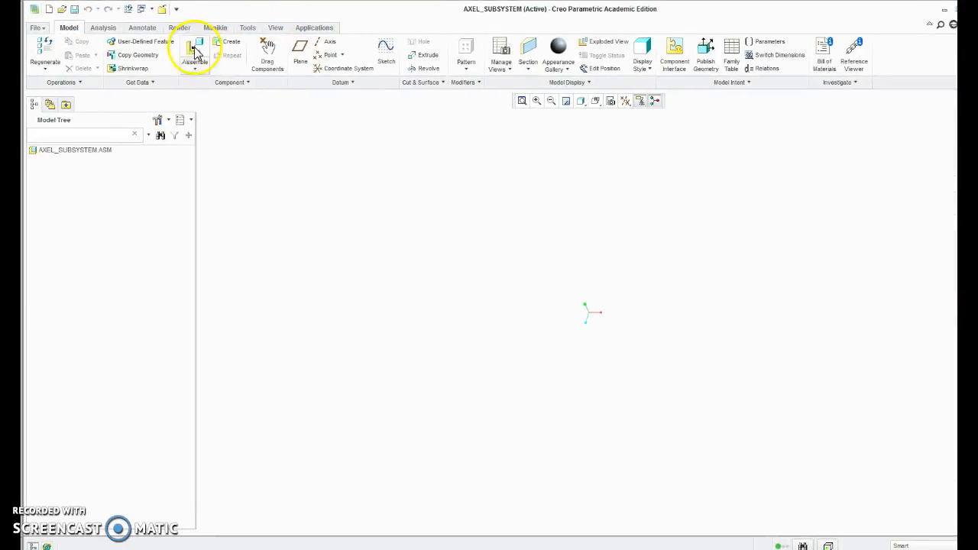
click(187, 51)
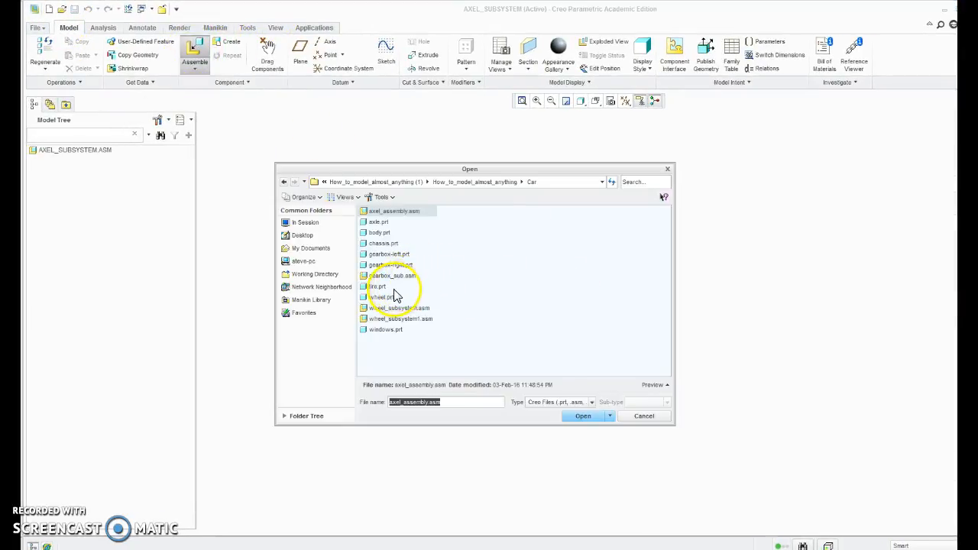
click(381, 222)
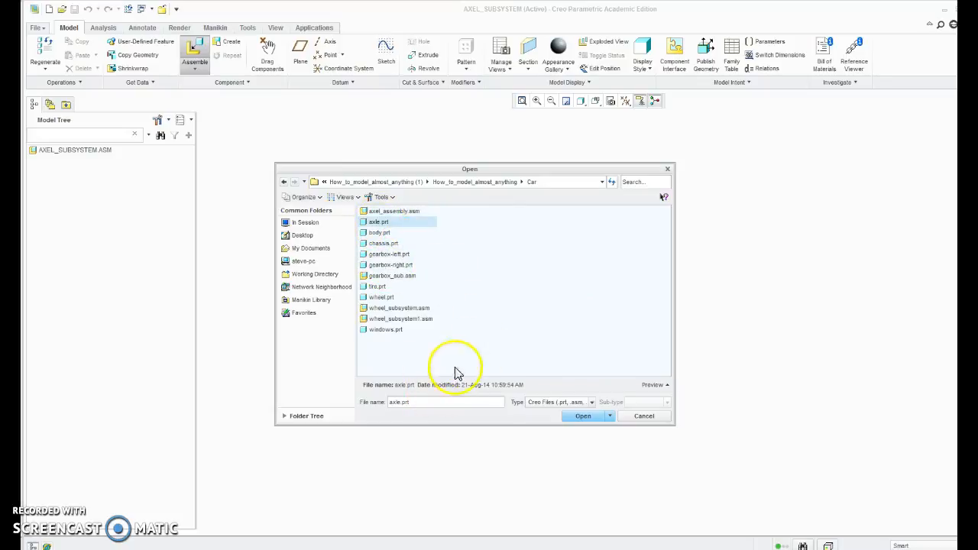
click(583, 417)
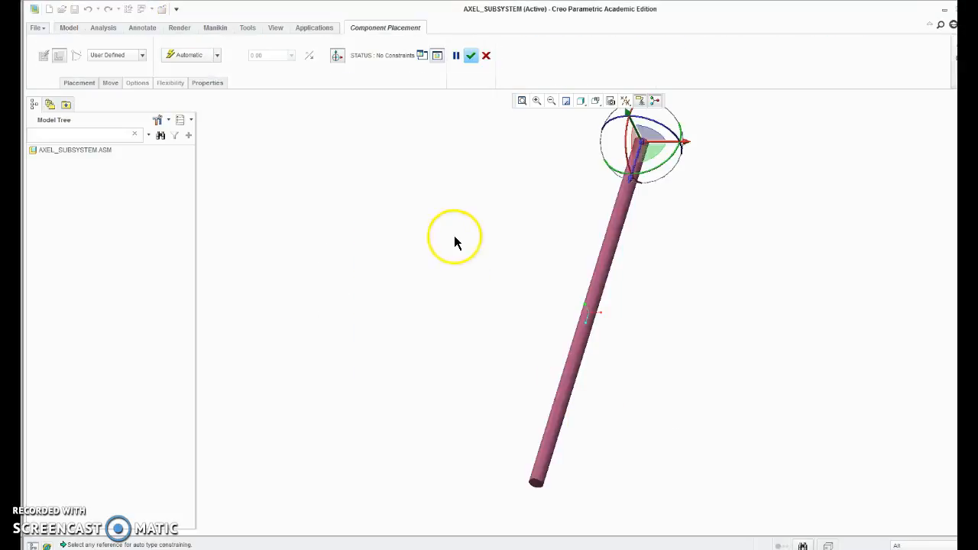
click(201, 57)
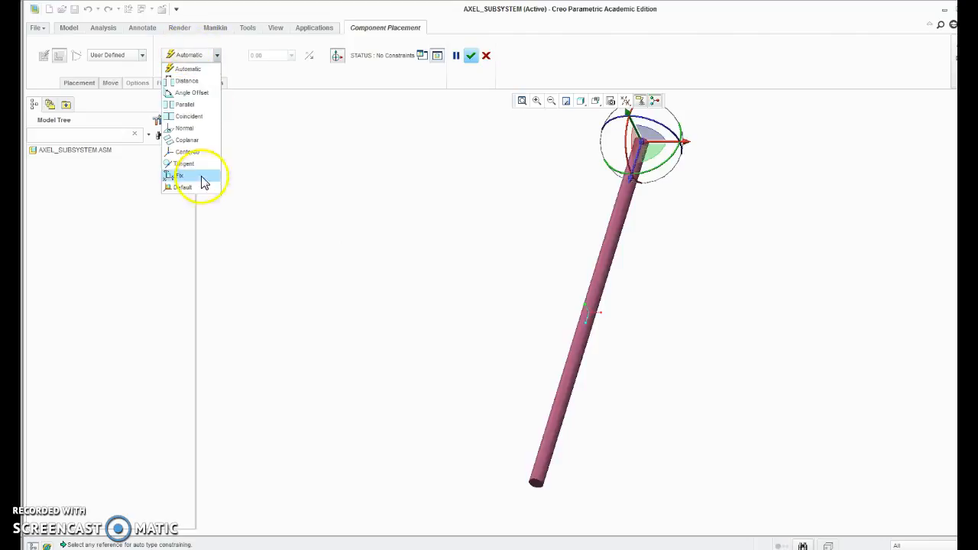
click(203, 177)
click(477, 56)
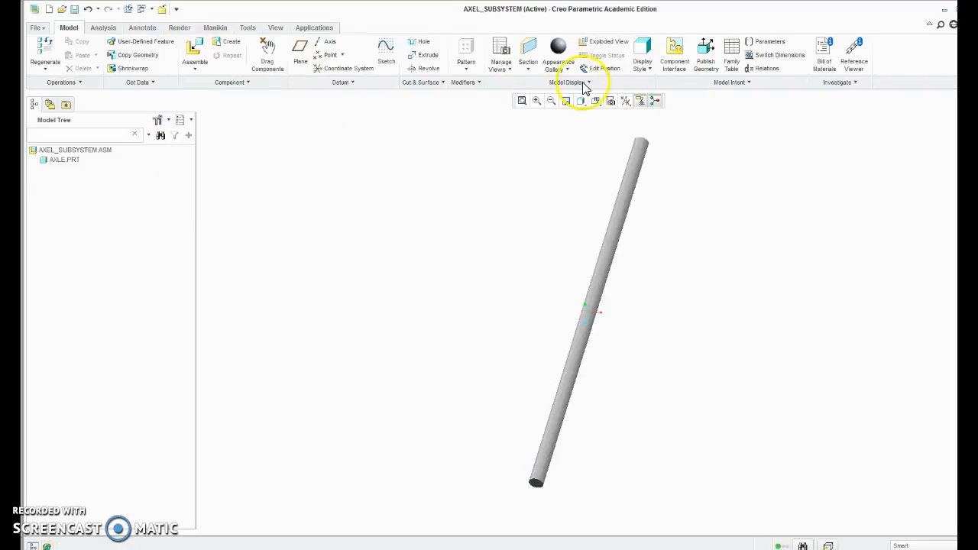
Insert wheel_subsystem1.asm and make the wheel's hub bore coincident with the axle's cylindrical surface.
click(192, 51)
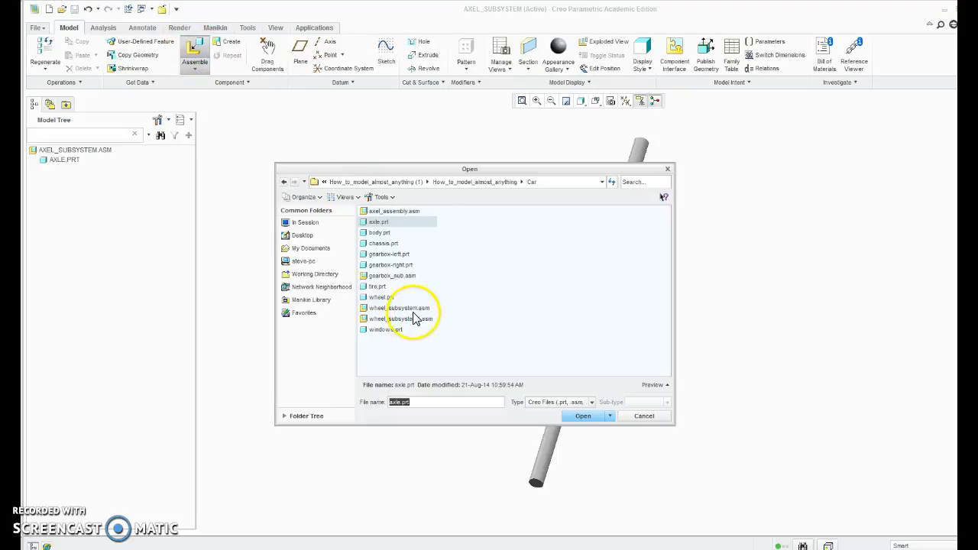
click(400, 319)
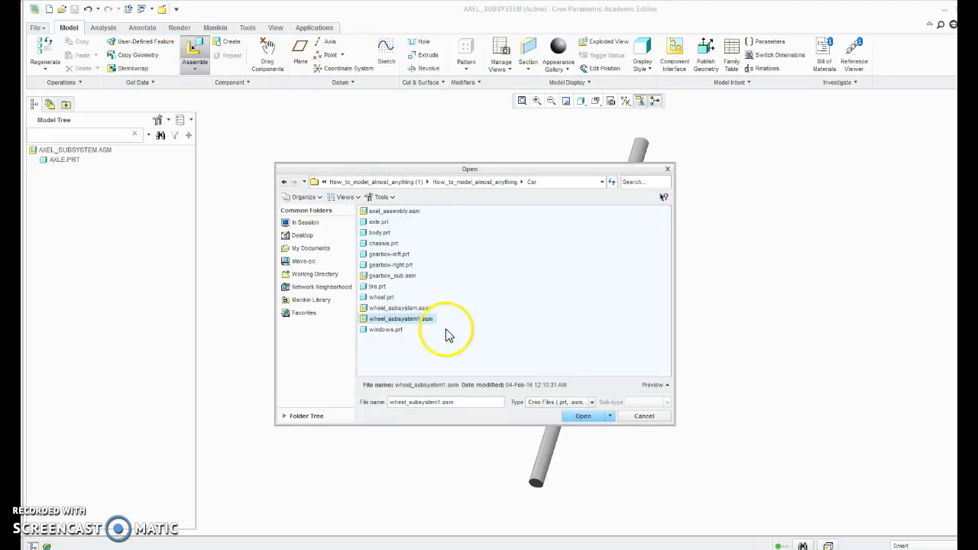
click(583, 416)
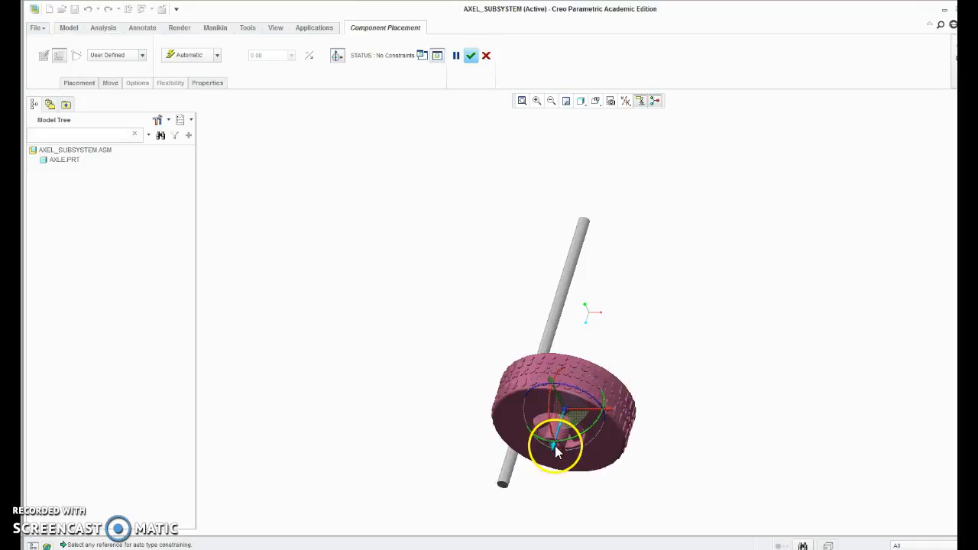
scroll(557, 439, up, 3)
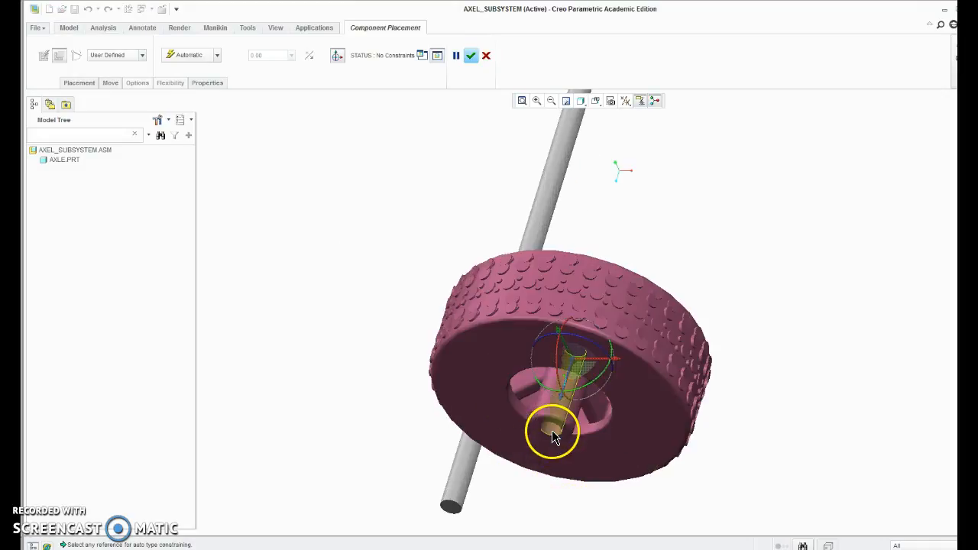
click(553, 437)
click(565, 128)
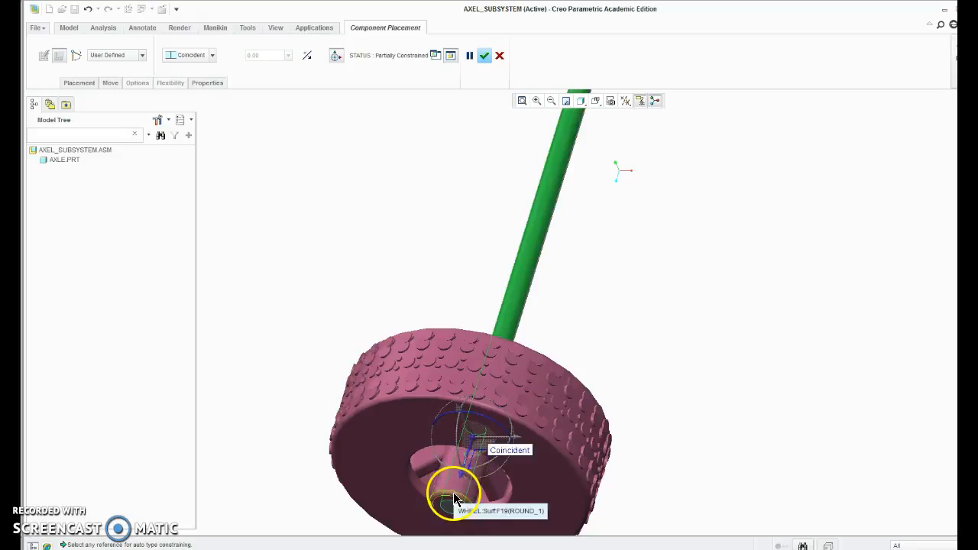
Flip the wheel on the axle so its lug-nut face points outward, and accept the placement.
click(78, 83)
click(217, 165)
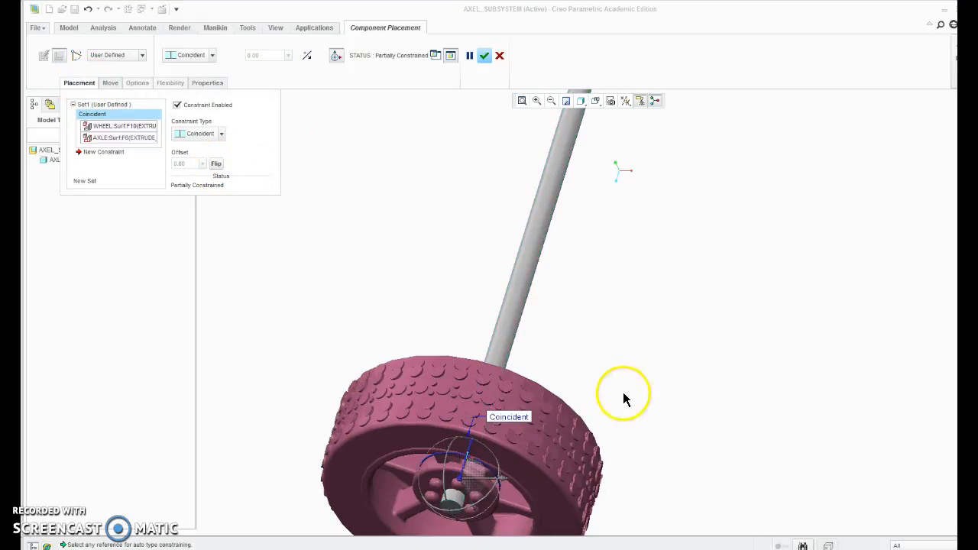
middle_click(372, 202)
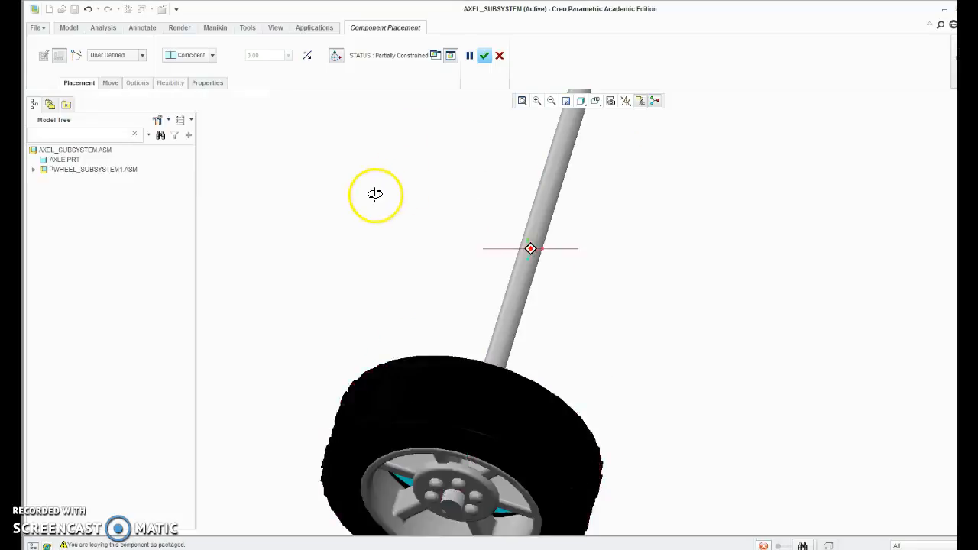
middle_drag(375, 194, 395, 167)
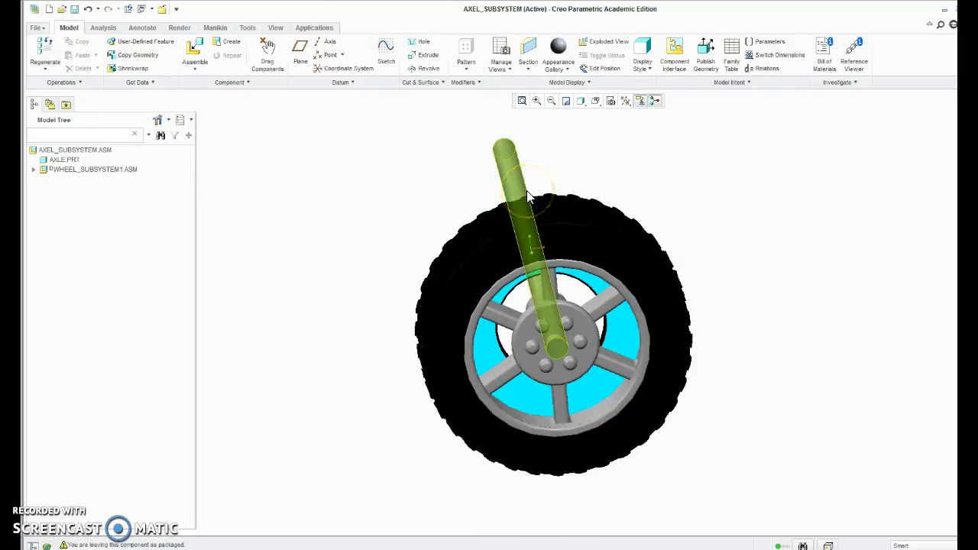
middle_drag(682, 267, 541, 273)
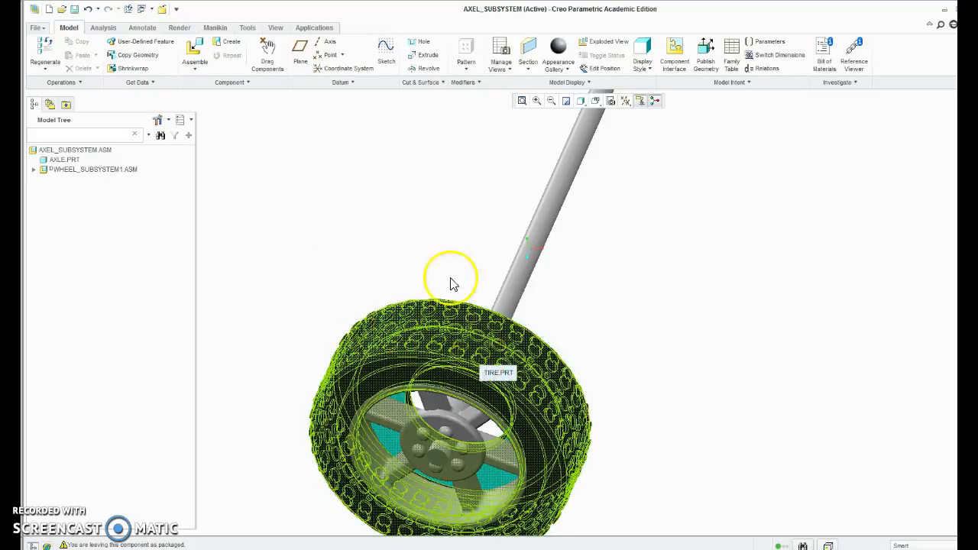
Edit the definition of WHEEL_SUBSYSTEM1.ASM and make the tire's inner flat surface coincident with the axle's end face.
click(99, 171)
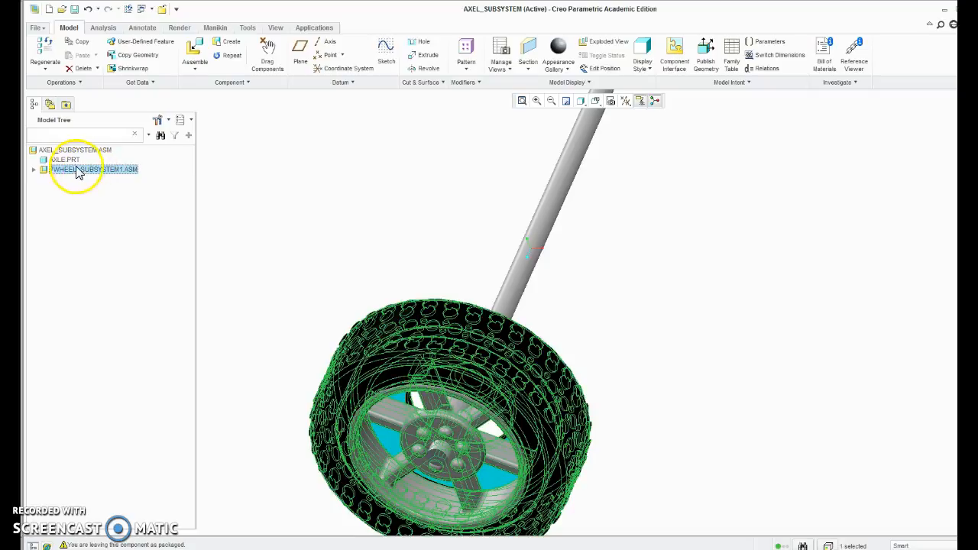
click(68, 161)
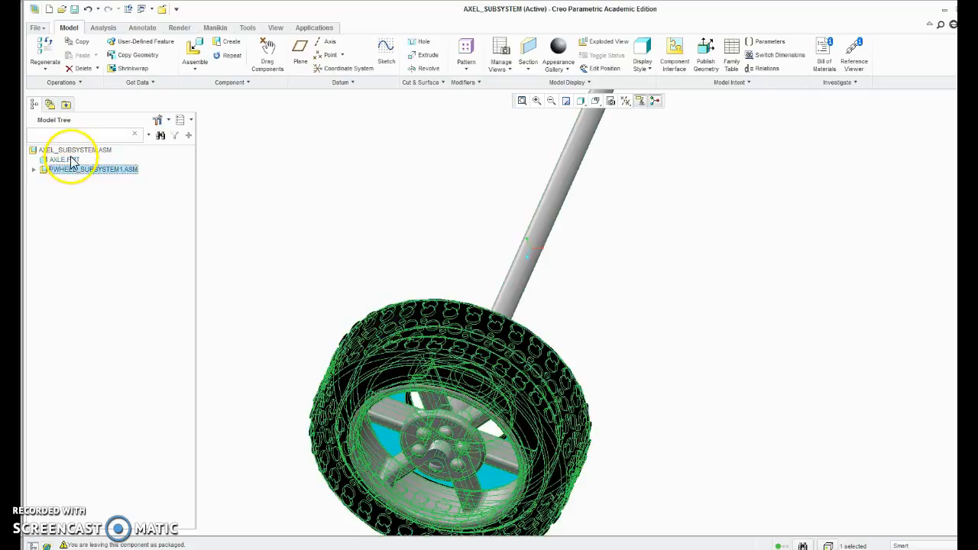
right_click(70, 152)
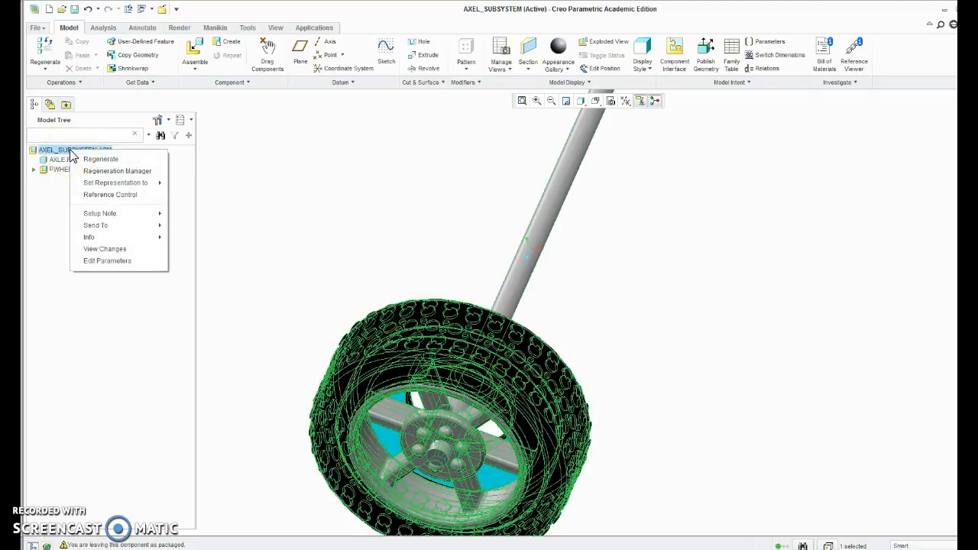
right_click(56, 168)
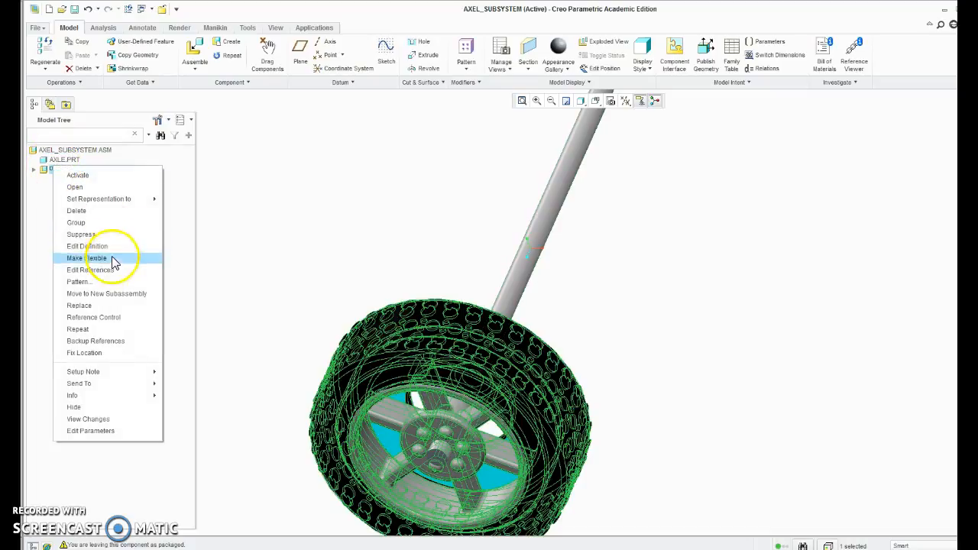
click(87, 246)
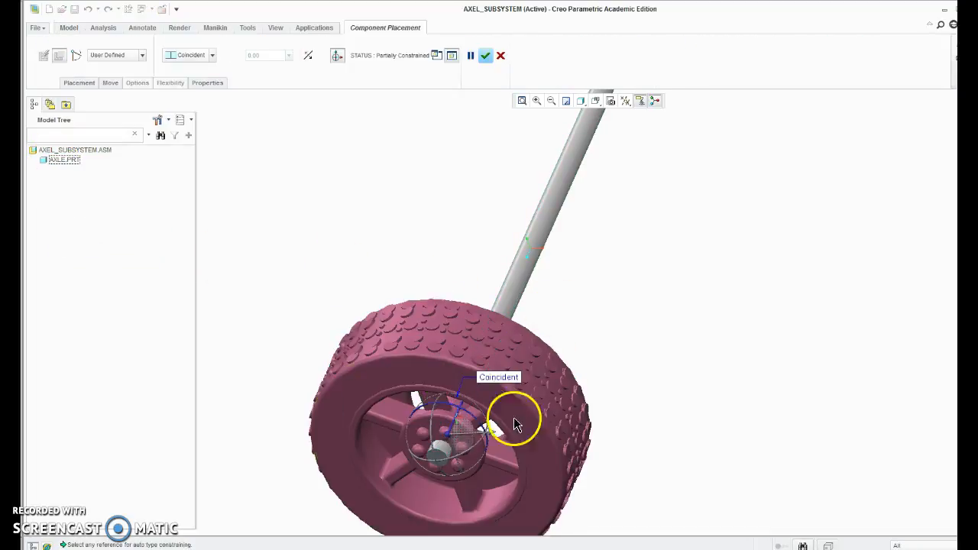
click(79, 82)
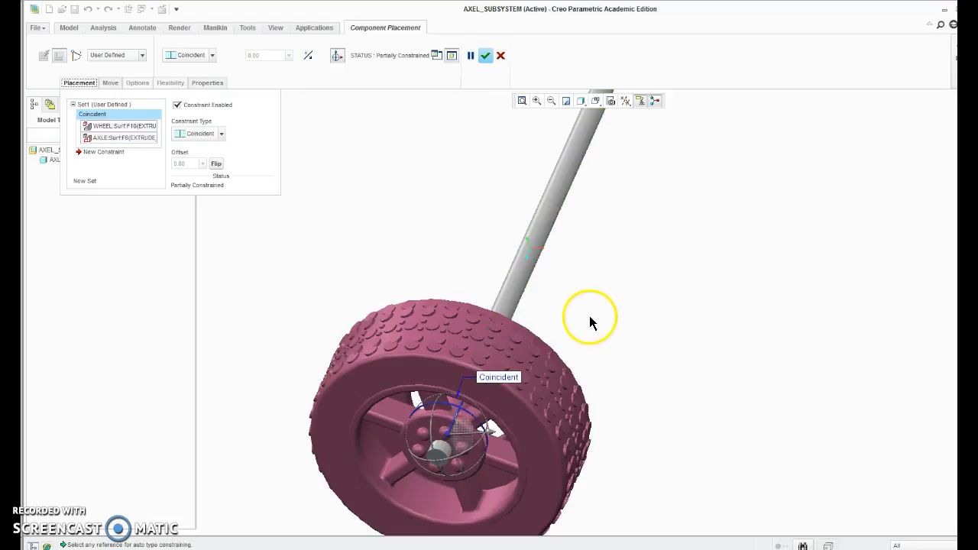
middle_drag(588, 313, 647, 195)
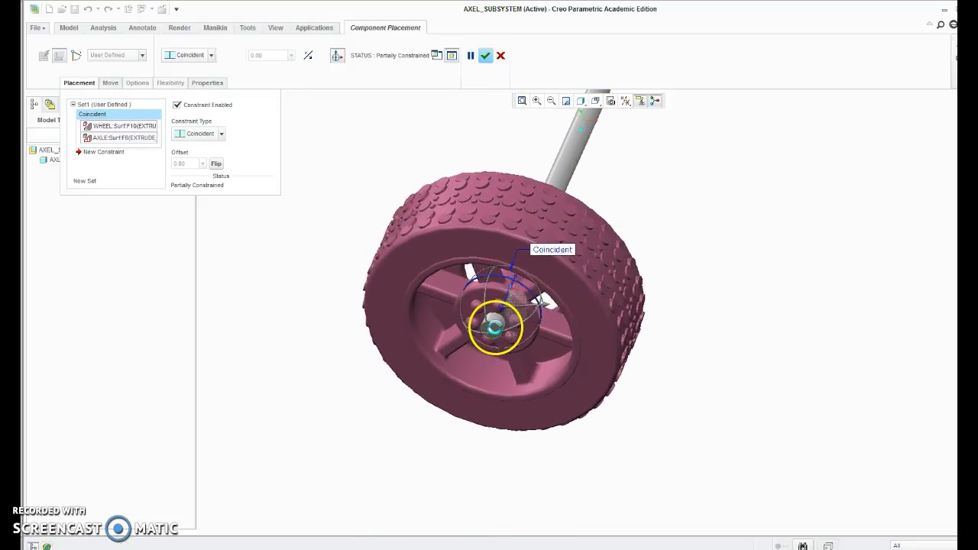
click(526, 304)
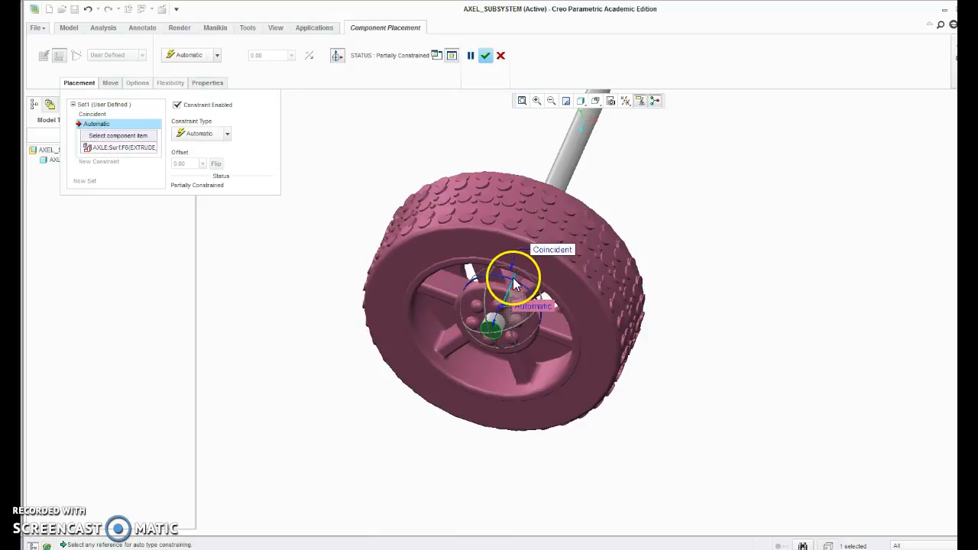
click(512, 277)
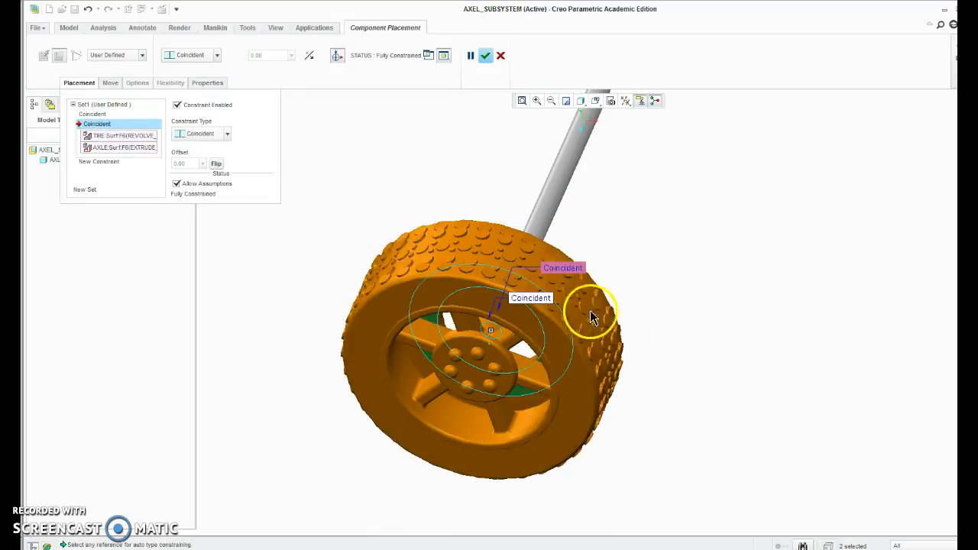
Remove the axle reference from the tire's coincident constraint and pick the axle's end face as its assembly reference.
middle_drag(685, 279, 487, 313)
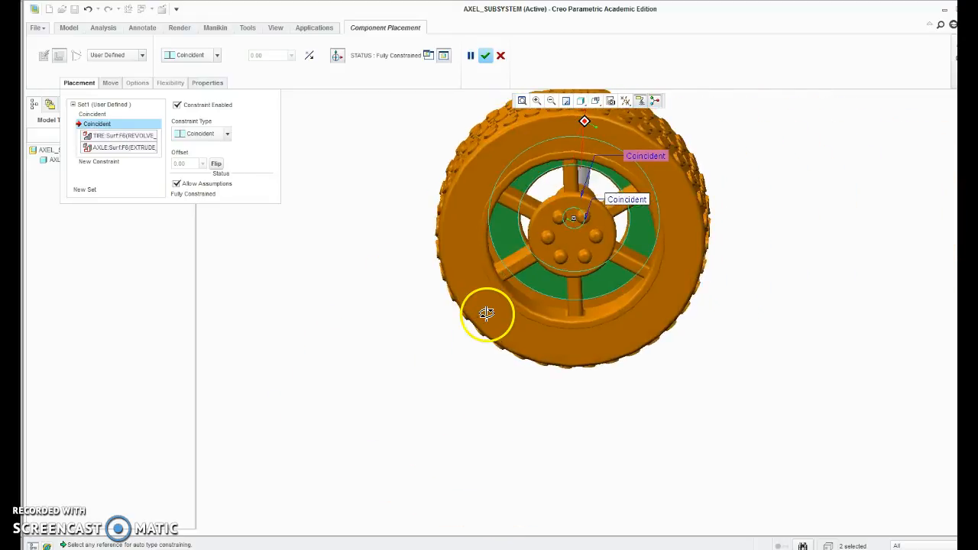
click(631, 203)
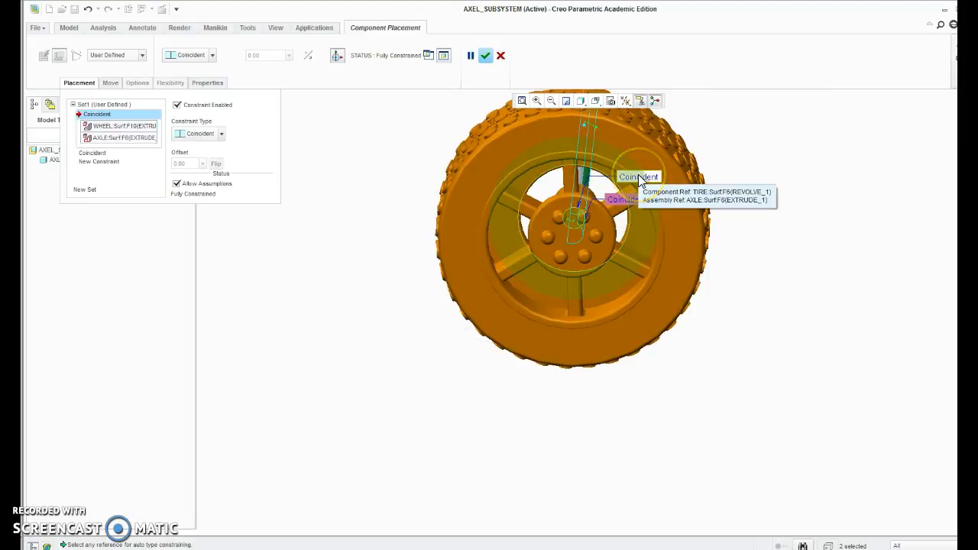
click(638, 177)
middle_drag(720, 175, 703, 221)
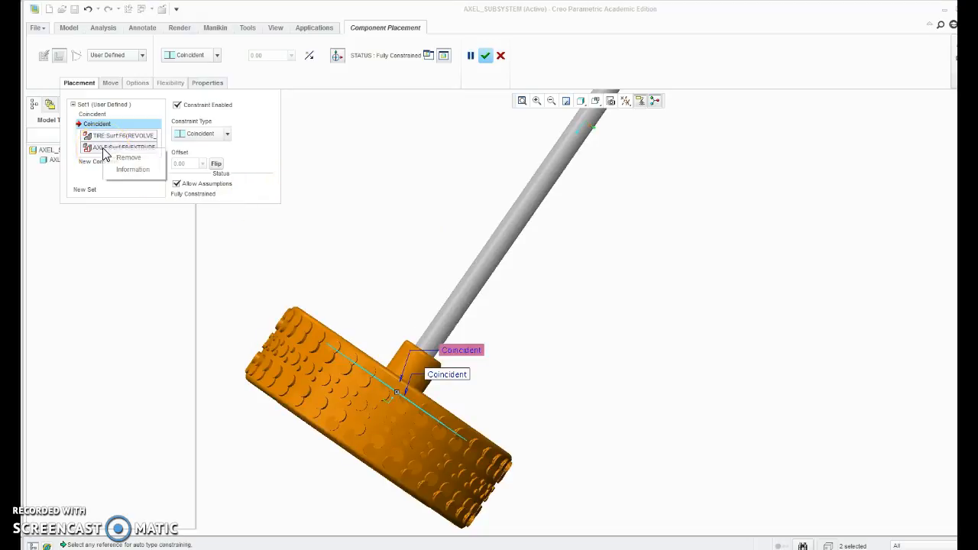
click(127, 158)
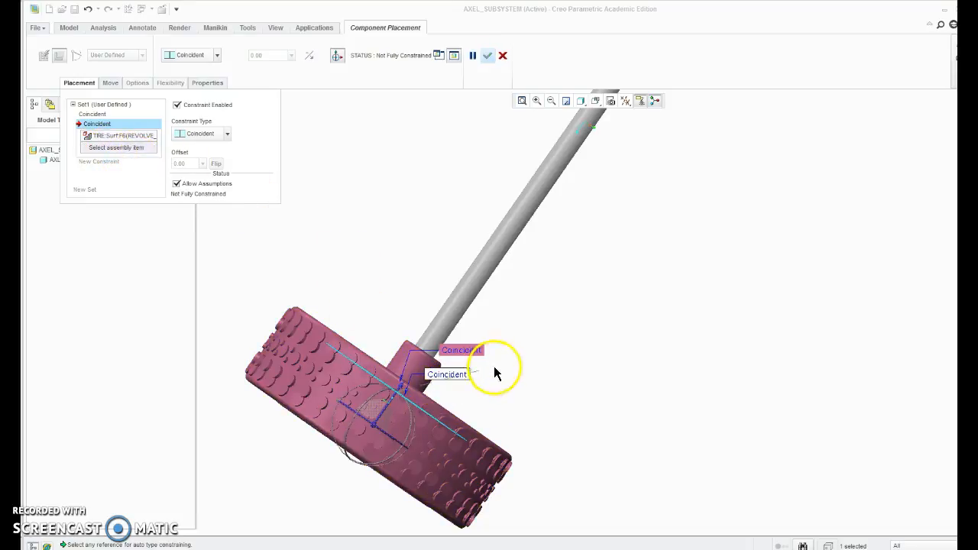
middle_drag(504, 364, 465, 393)
middle_drag(462, 462, 531, 334)
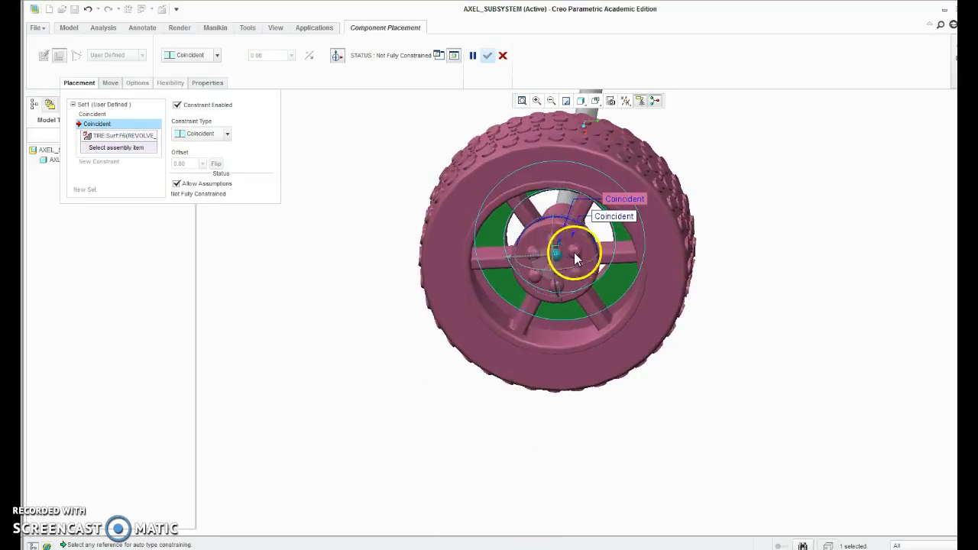
middle_drag(695, 222, 583, 274)
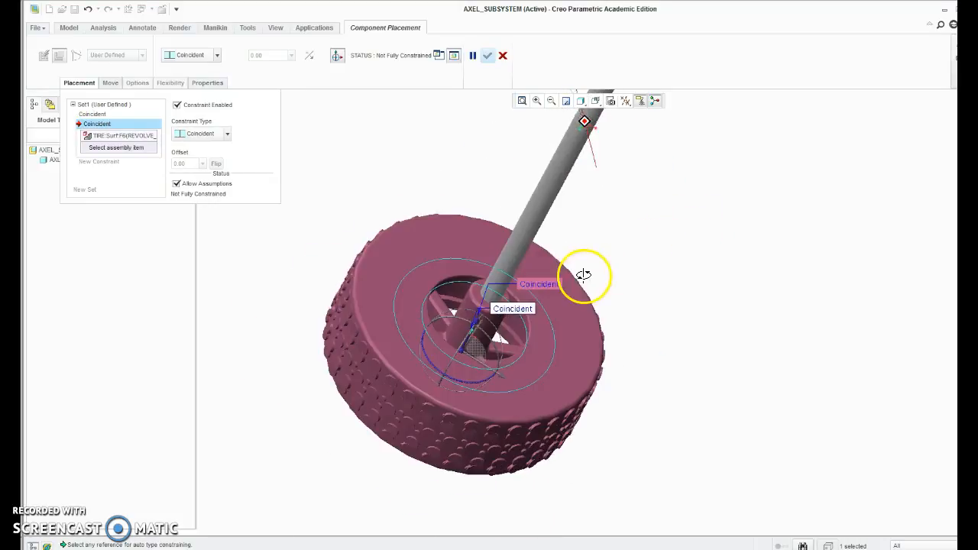
click(475, 323)
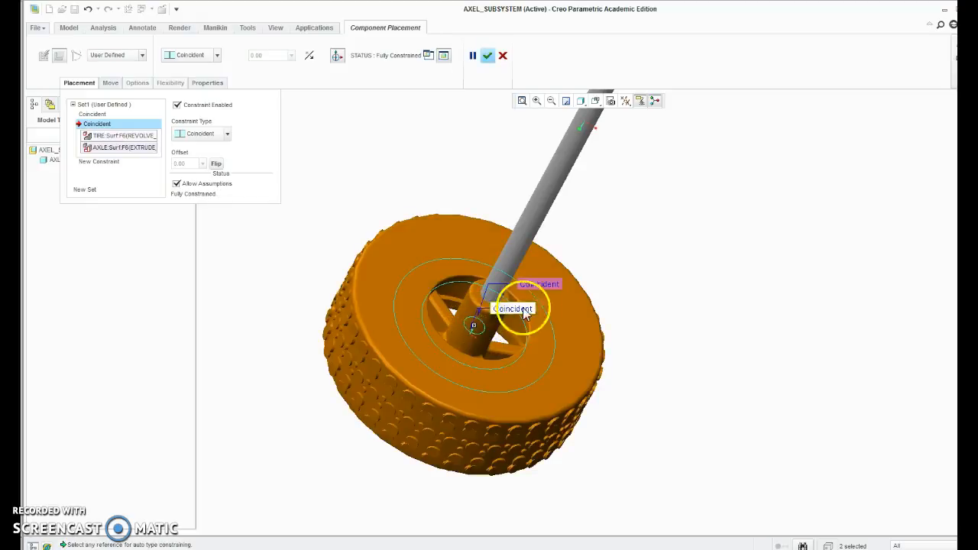
Check the wheel's position against the whole axle and accept the redefined placement.
middle_drag(574, 396, 603, 441)
click(522, 100)
middle_drag(547, 427, 382, 334)
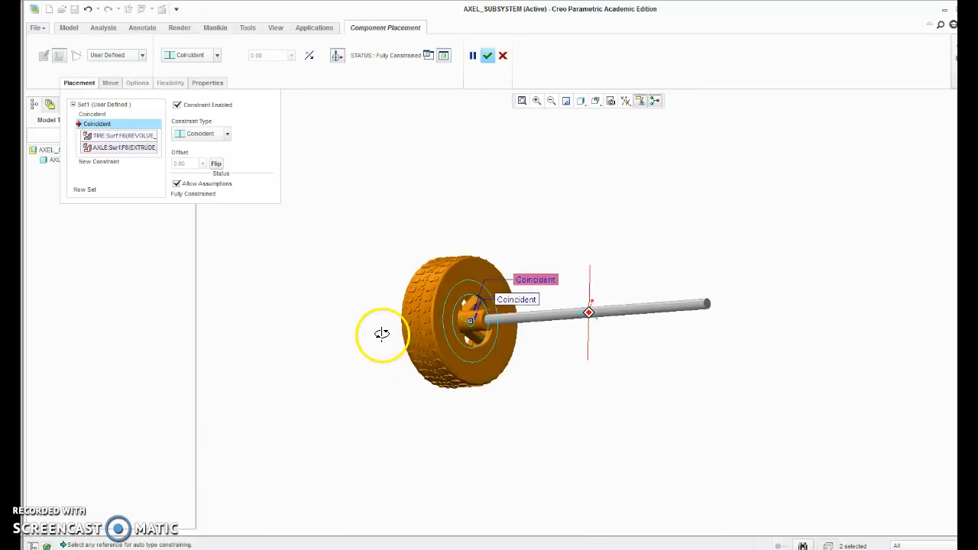
middle_click(383, 341)
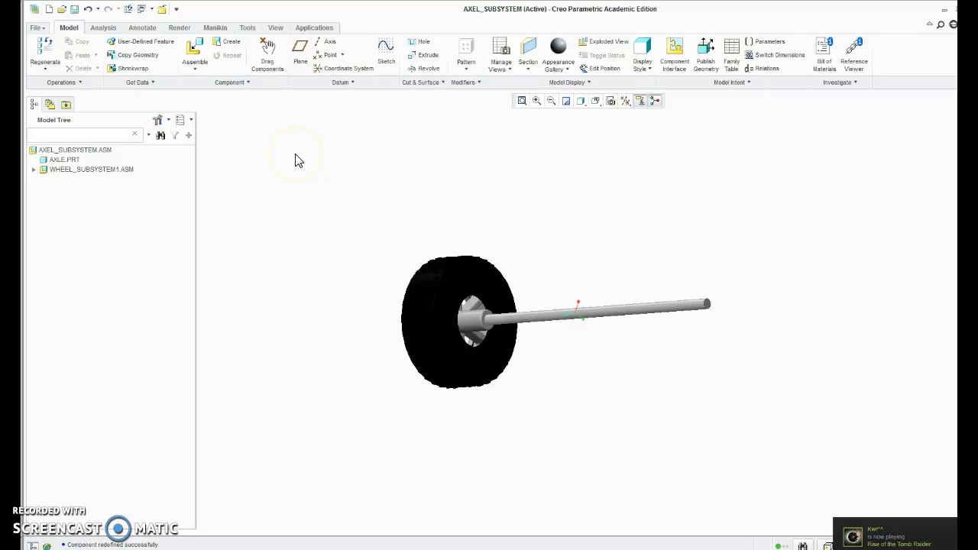
Edit the definition of WHEEL_SUBSYSTEM1.ASM and remove the tire surface from its coincident constraint with the axle's end face.
right_click(67, 174)
click(105, 261)
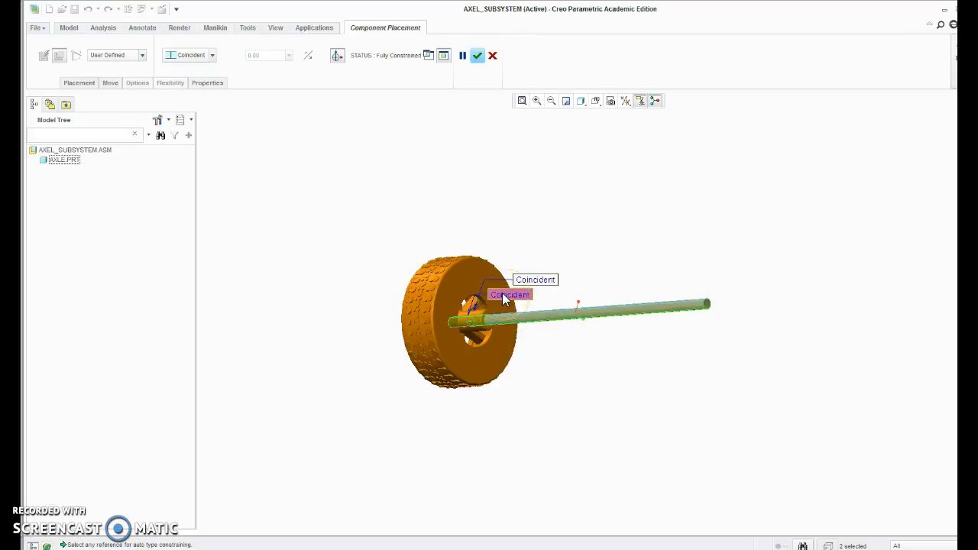
click(536, 283)
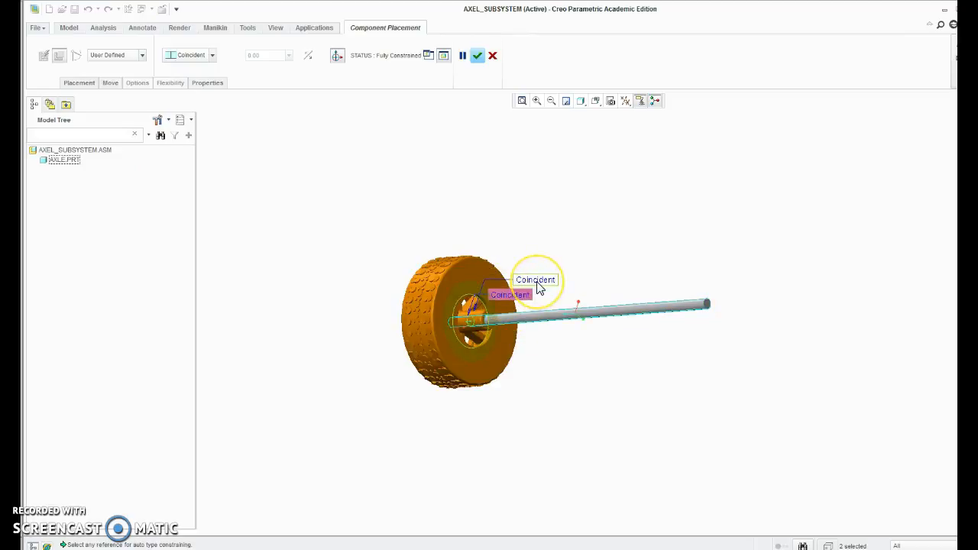
middle_drag(505, 346, 541, 347)
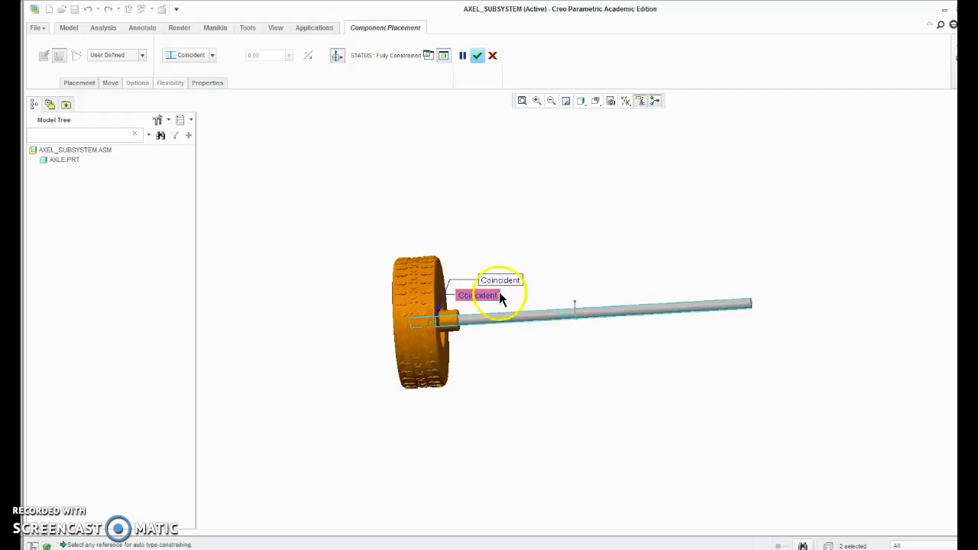
mouse_move(429, 362)
middle_down()
mouse_move(449, 361)
mouse_move(439, 352)
middle_up()
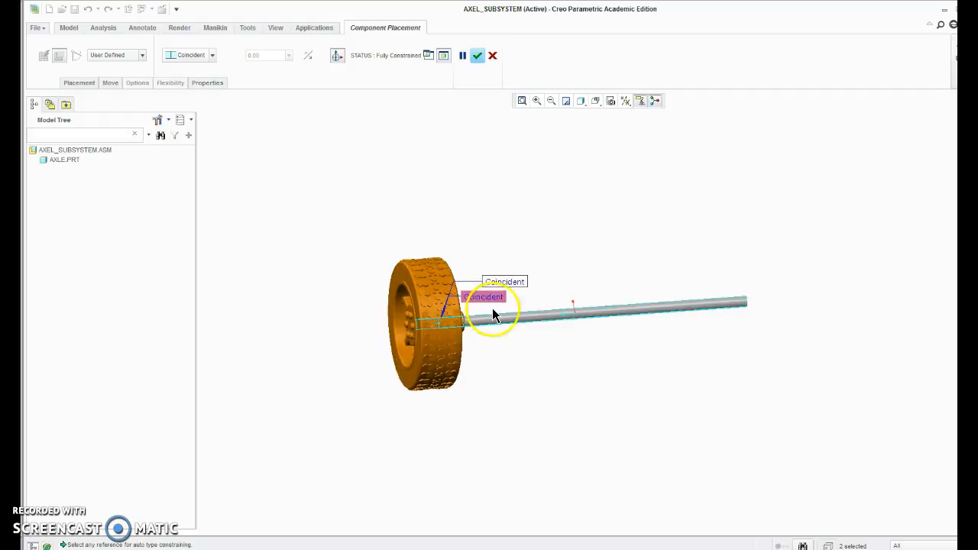
scroll(464, 325, down, 2)
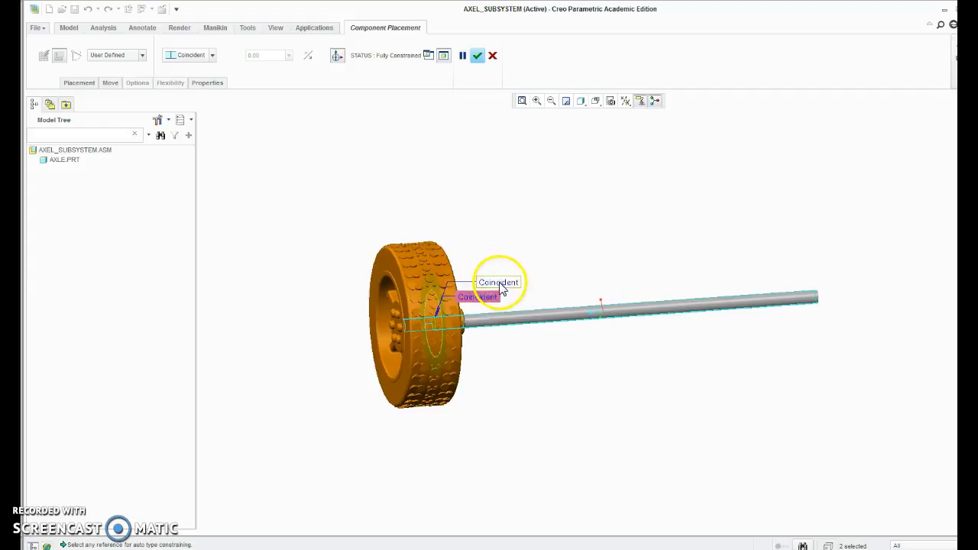
click(81, 84)
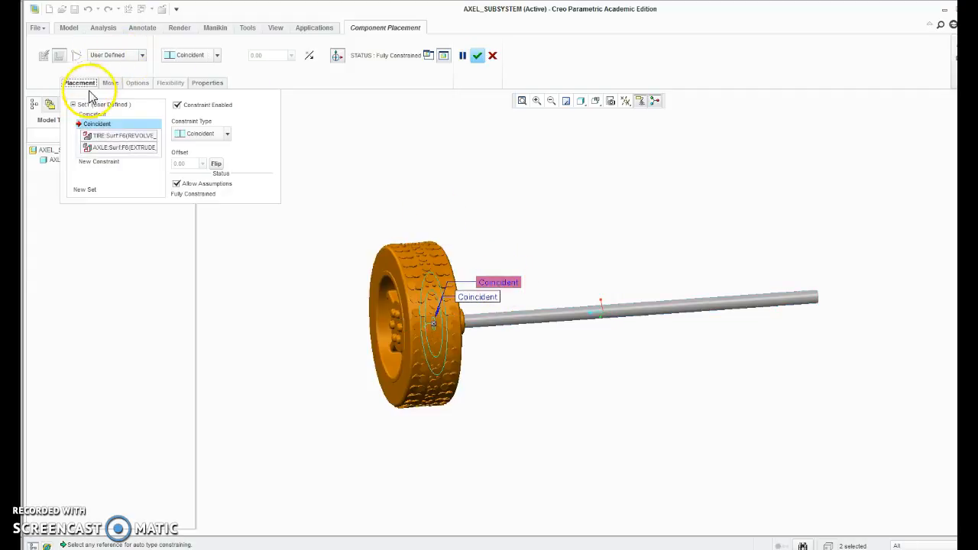
click(136, 138)
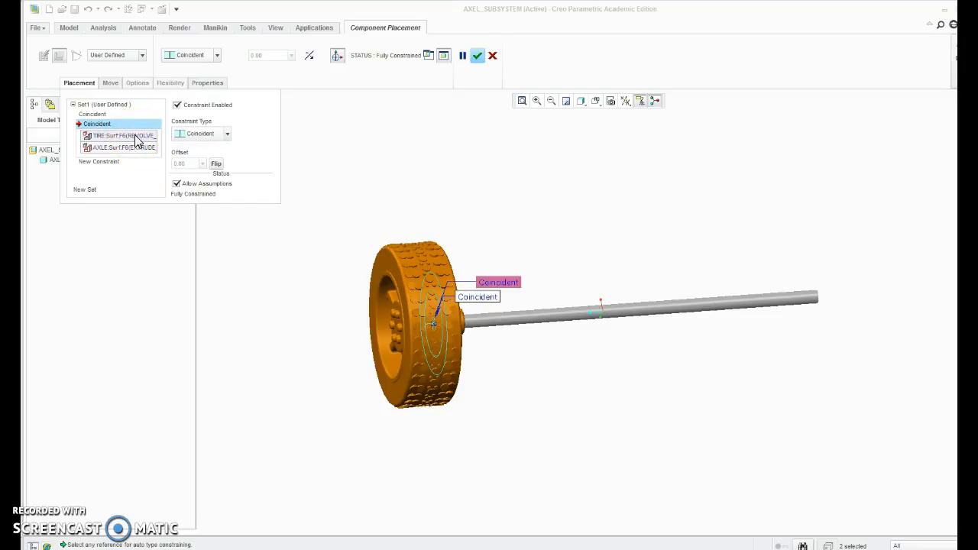
click(153, 145)
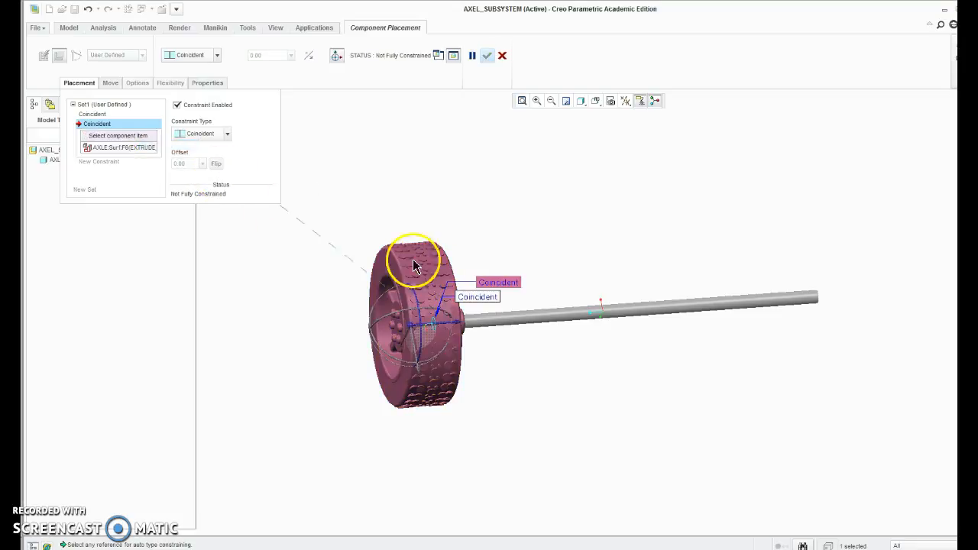
Make the wheel's inner flat face at the hub coincident with the axle's end face, and accept the redefined placement.
drag(447, 327, 309, 336)
middle_drag(397, 343, 321, 386)
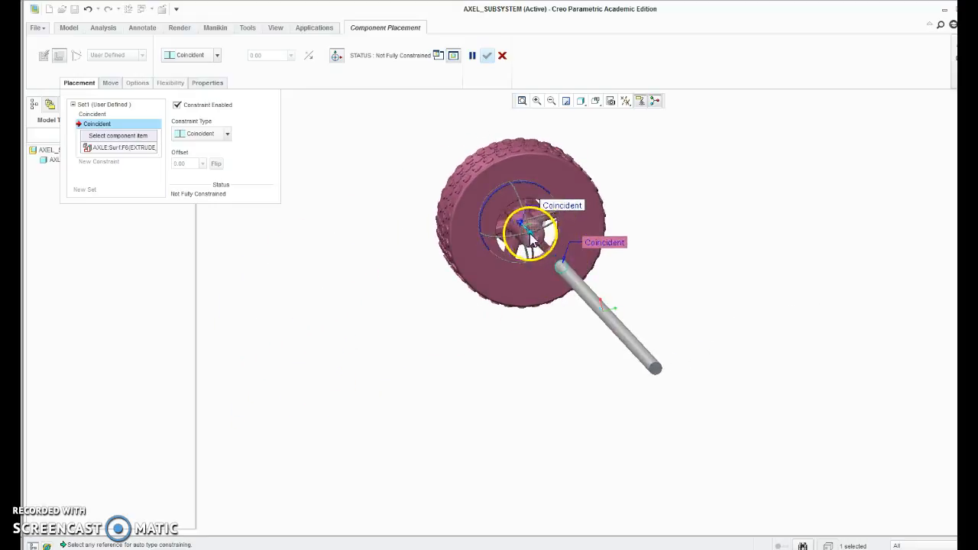
middle_drag(537, 256, 524, 236)
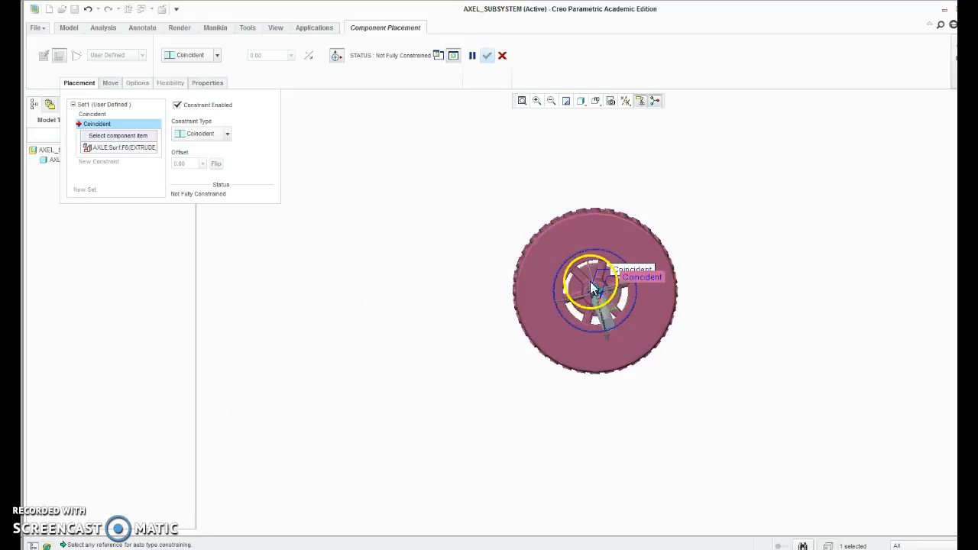
click(587, 268)
middle_drag(451, 339, 474, 397)
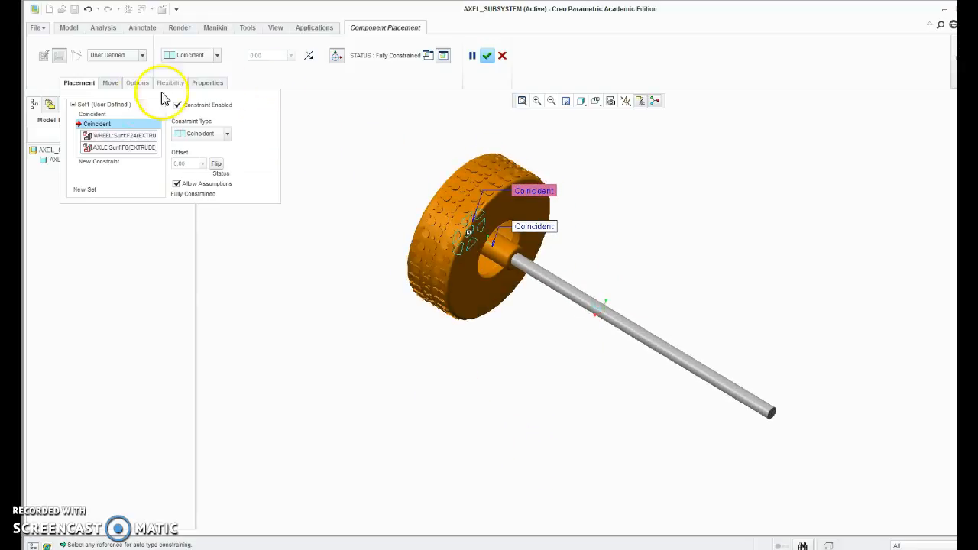
click(487, 55)
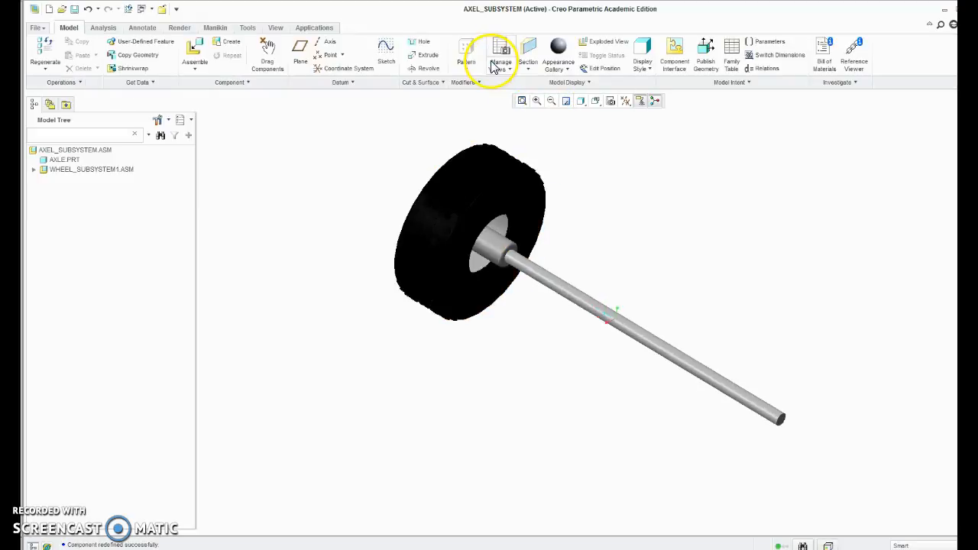
middle_drag(736, 408, 655, 346)
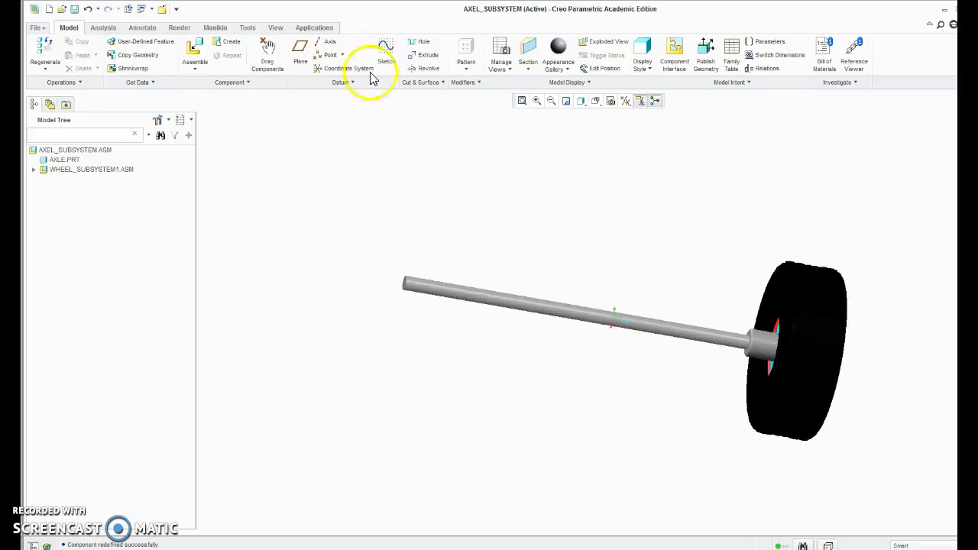
click(194, 50)
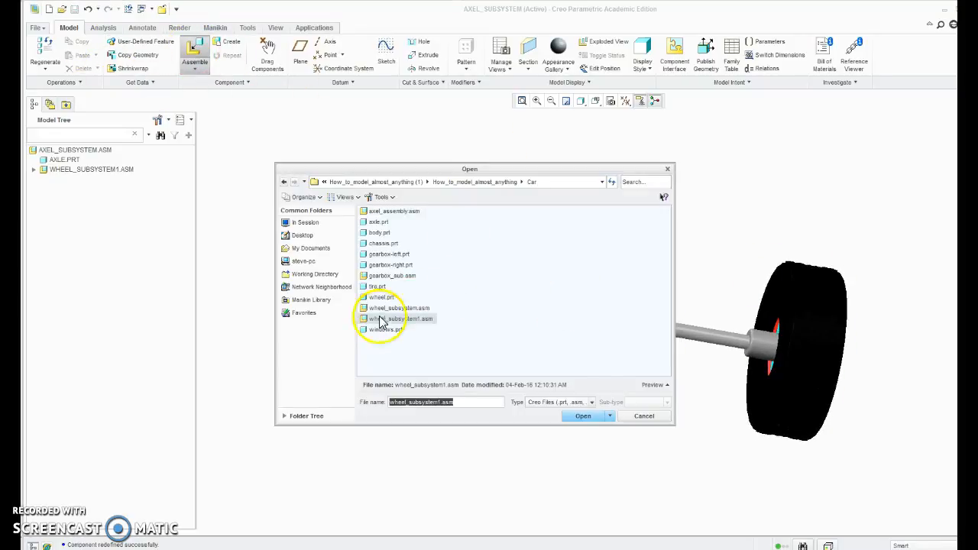
click(378, 285)
click(583, 416)
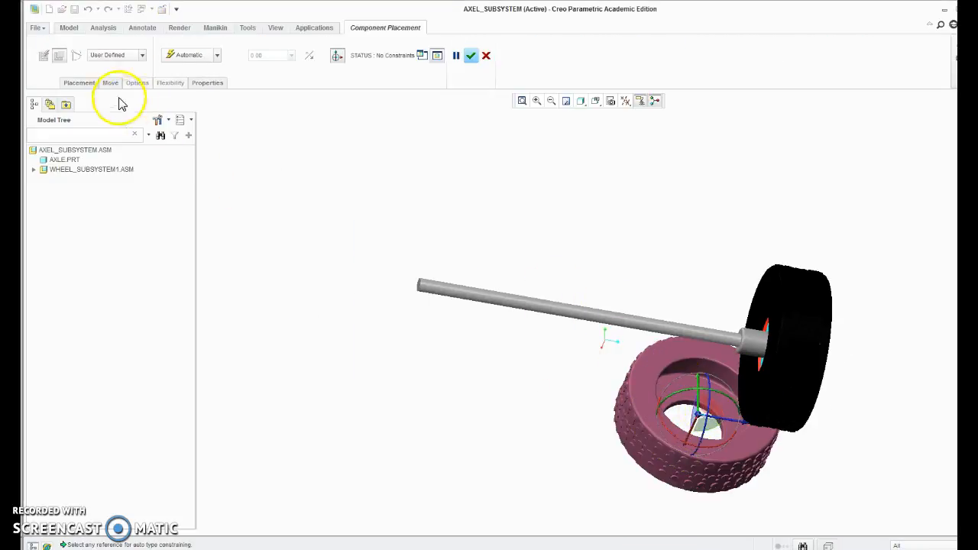
click(486, 55)
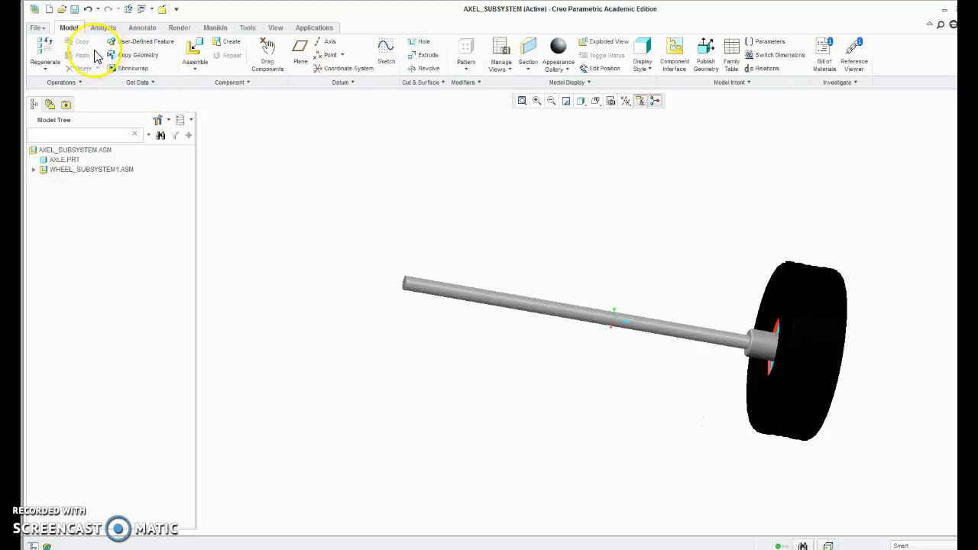
Assemble a second wheel_subsystem1.asm and make its hub bore coincident with the axle's cylindrical surface.
click(194, 49)
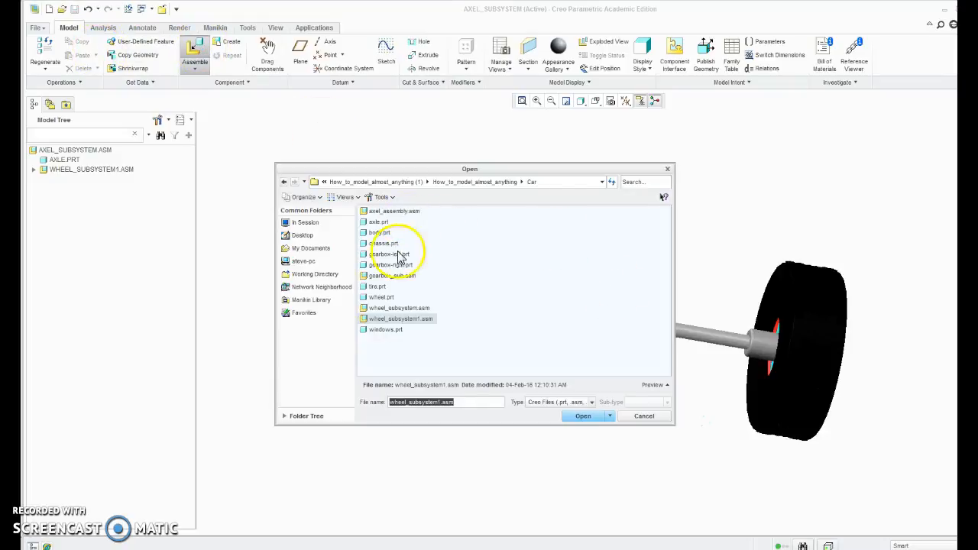
click(582, 416)
drag(751, 448, 381, 323)
middle_drag(422, 386, 394, 388)
click(480, 296)
middle_drag(497, 391, 428, 384)
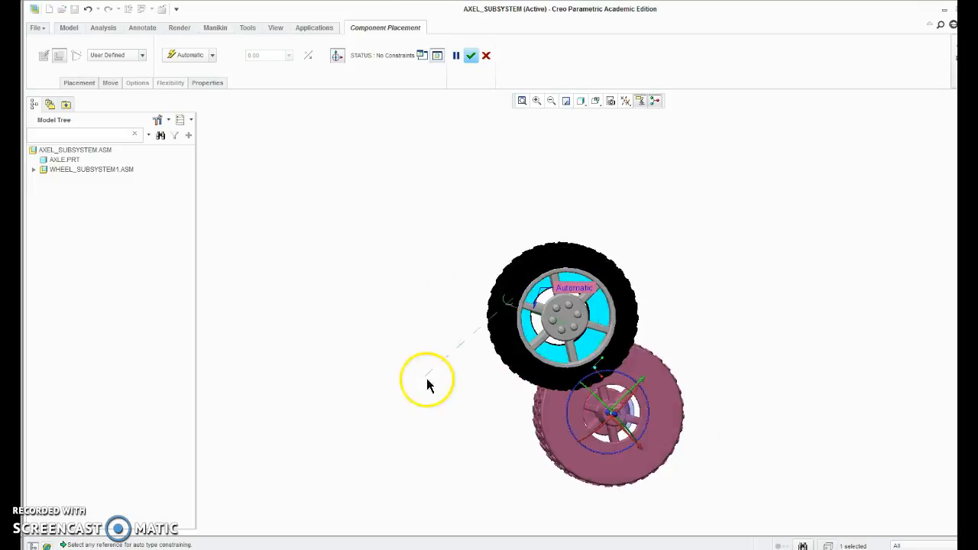
scroll(619, 412, down, 6)
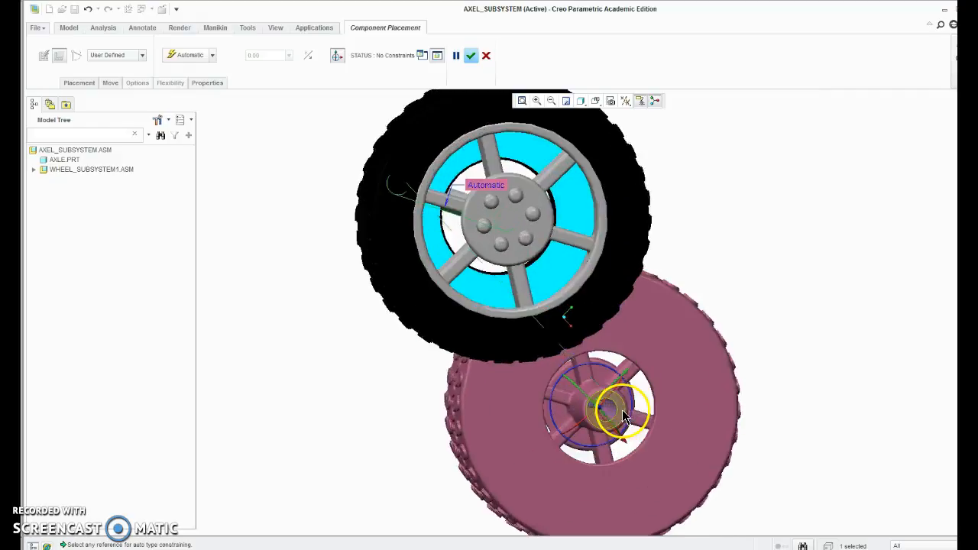
click(603, 407)
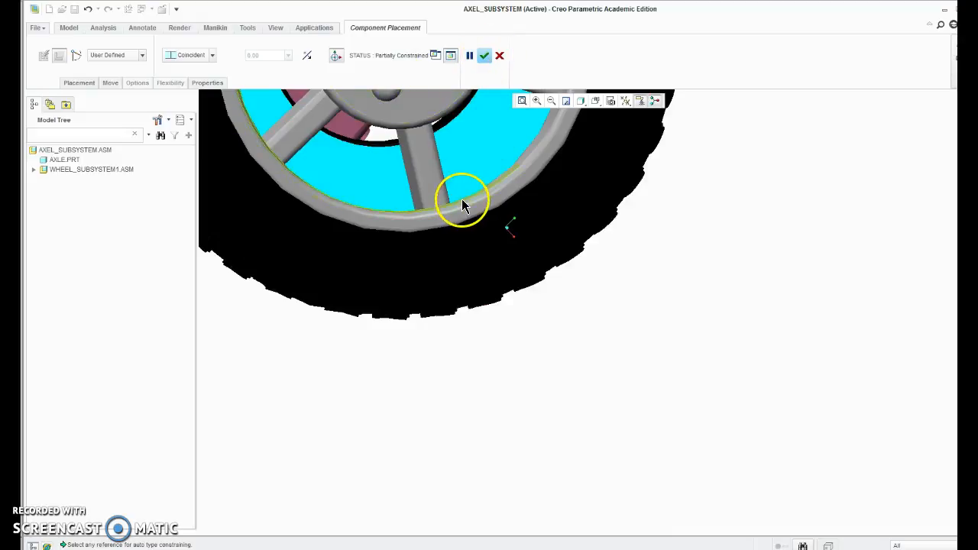
Make the second wheel's inner flat face coincident with the axle's free end face, and accept the placement.
scroll(435, 197, up, 3)
click(522, 100)
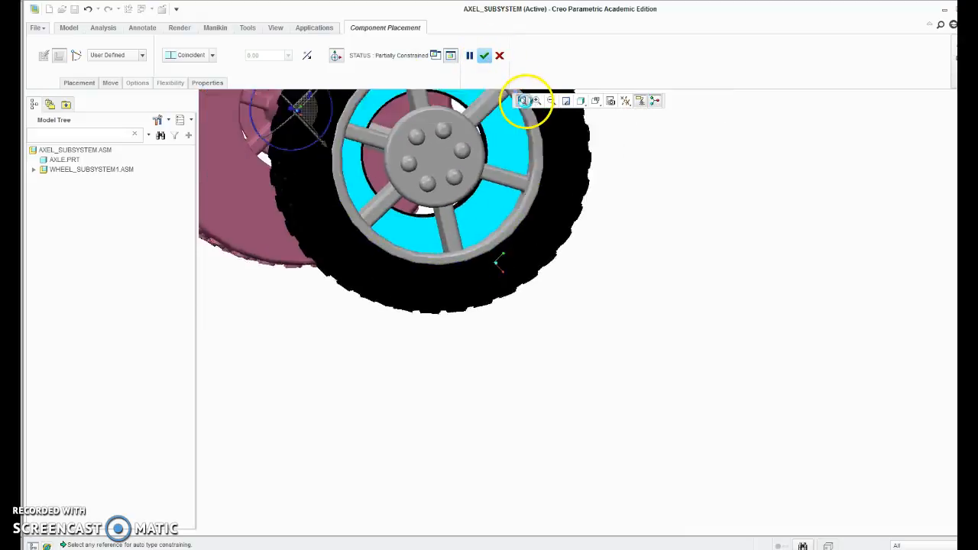
middle_drag(448, 212, 469, 251)
middle_drag(446, 208, 404, 191)
click(485, 247)
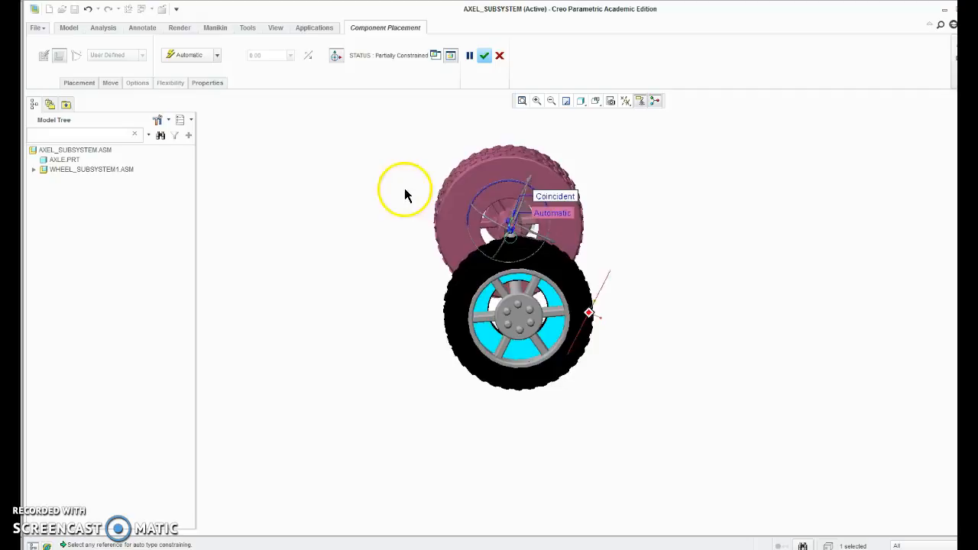
click(517, 206)
middle_drag(585, 221, 679, 294)
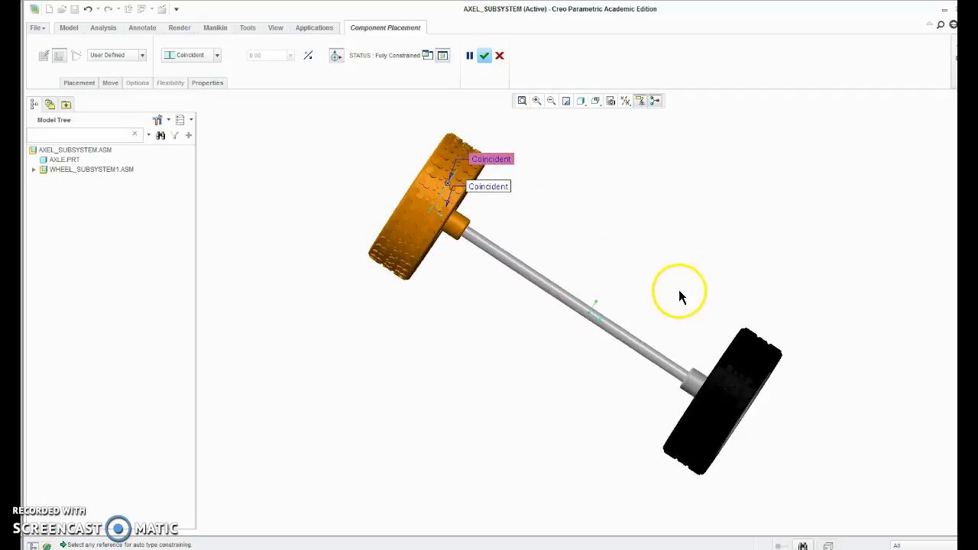
click(484, 56)
middle_drag(639, 242, 619, 251)
scroll(580, 225, up, 3)
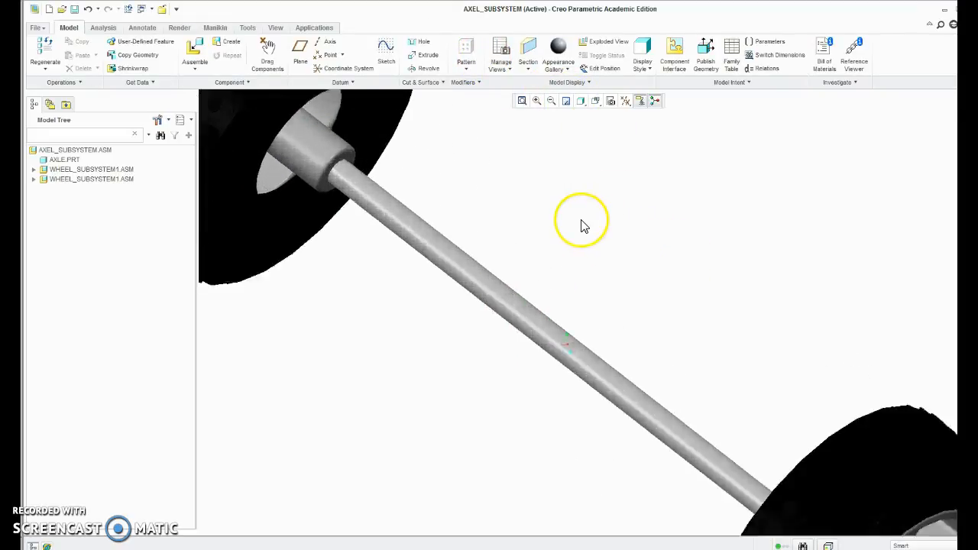
scroll(580, 225, down, 3)
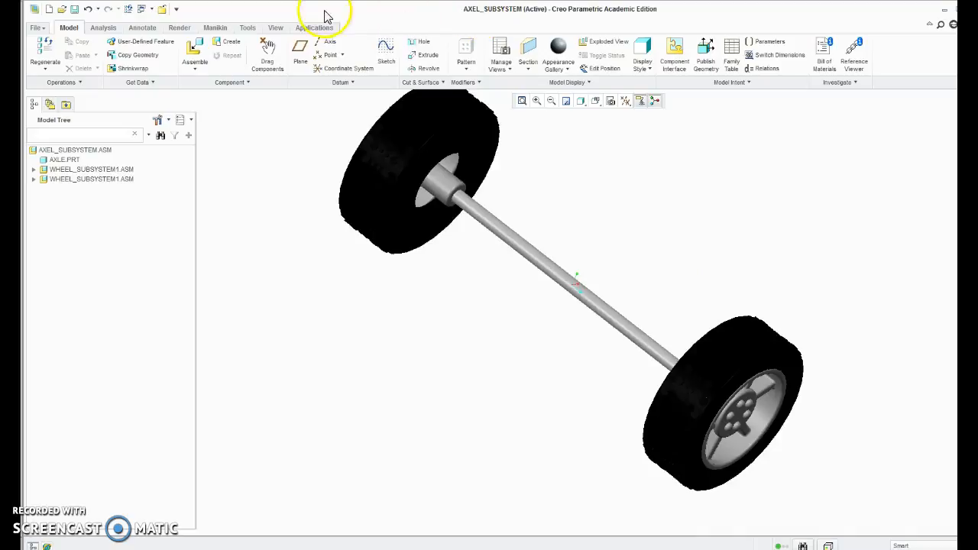
Start saving AXEL_SUBSYSTEM.ASM and try axle_subsystem1 as the save destination.
click(36, 28)
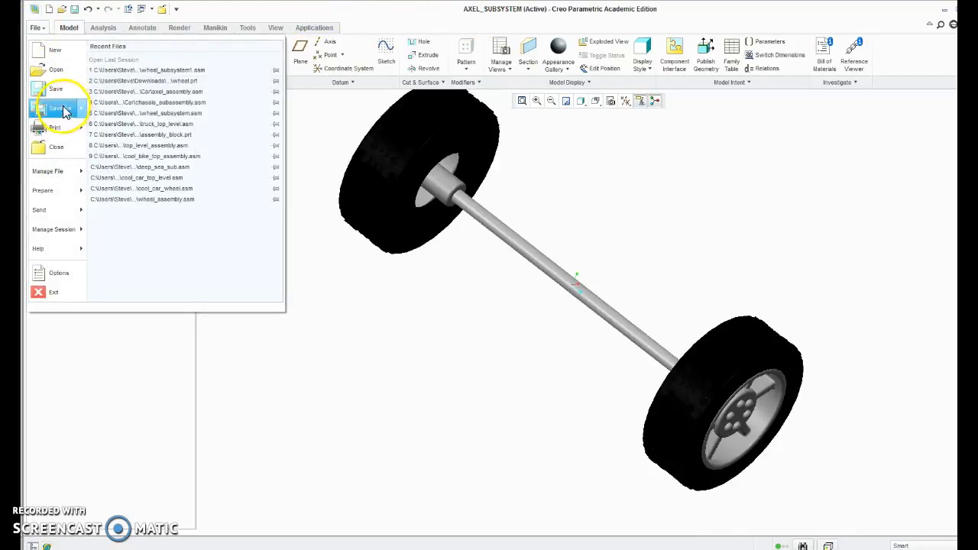
mouse_move(61, 111)
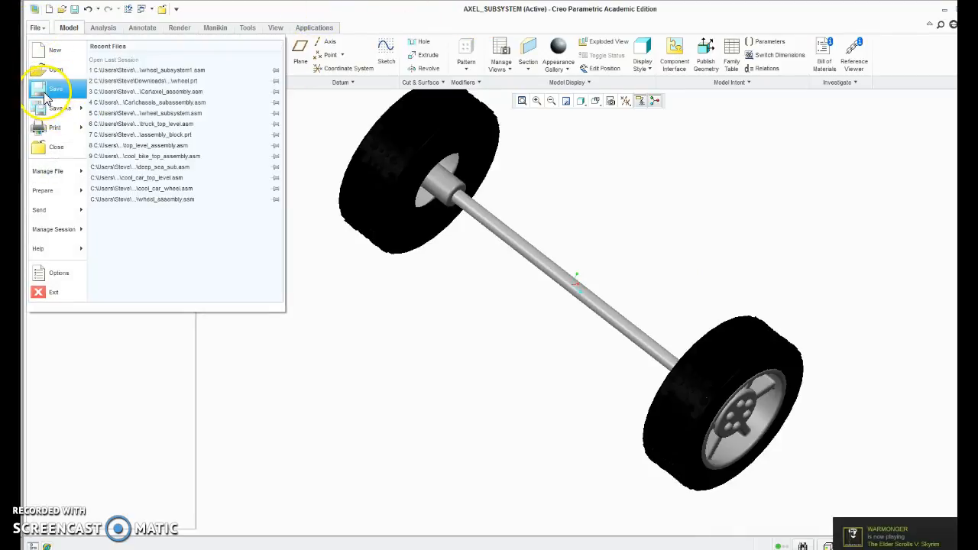
click(47, 93)
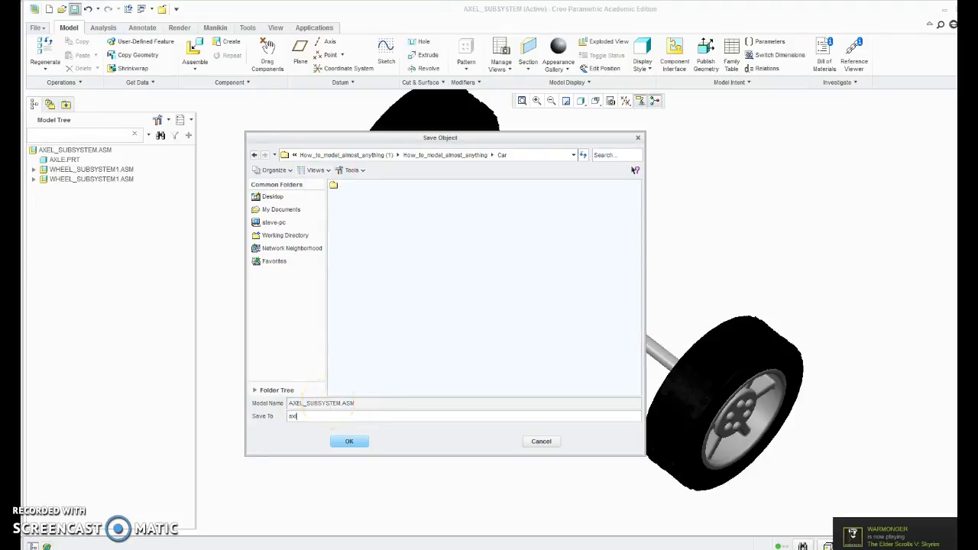
text(subsystem1)
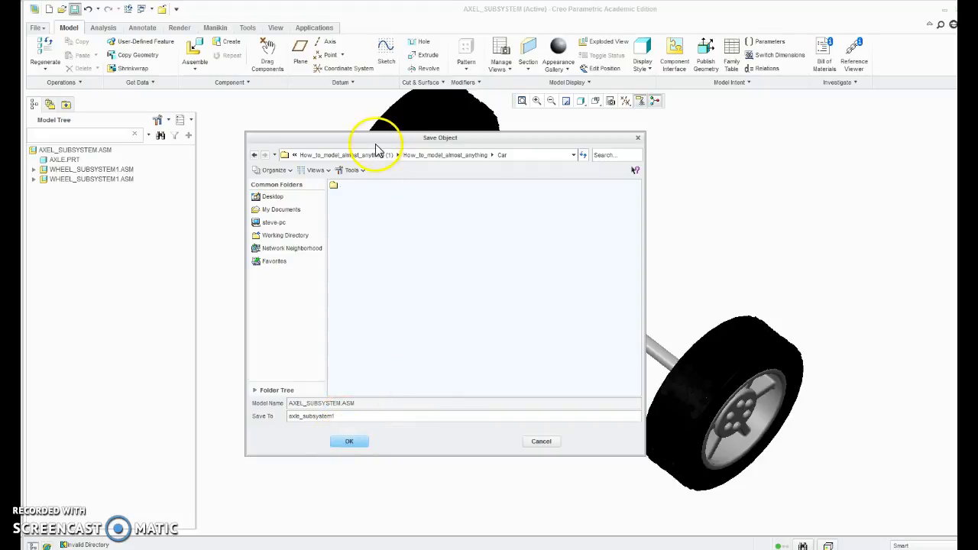
Clear the entered save destination and save AXEL_SUBSYSTEM.ASM in the Car folder.
drag(469, 145, 538, 138)
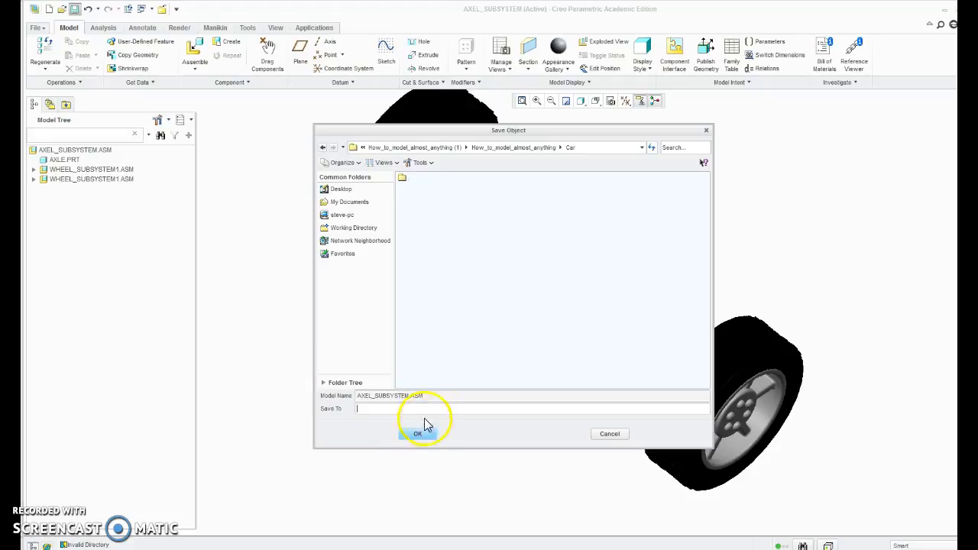
click(429, 177)
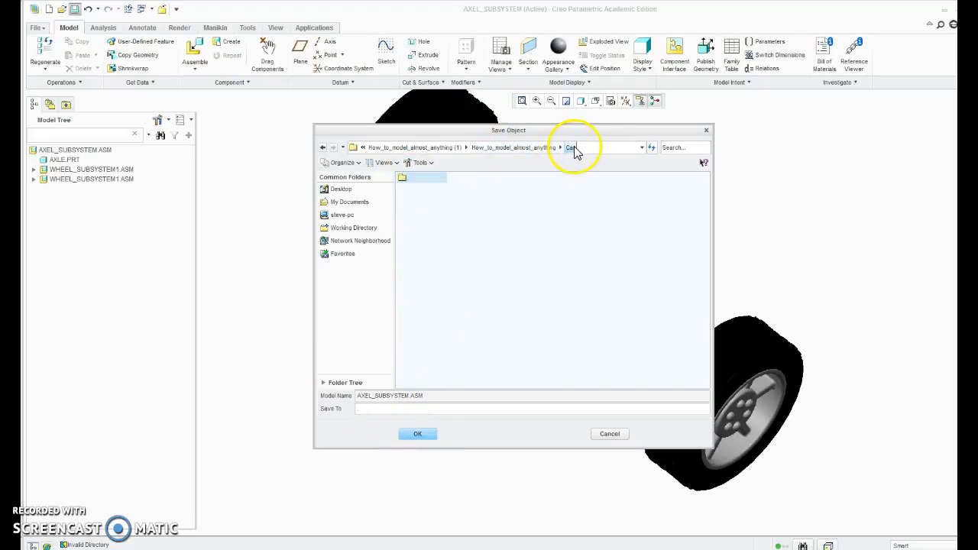
click(572, 148)
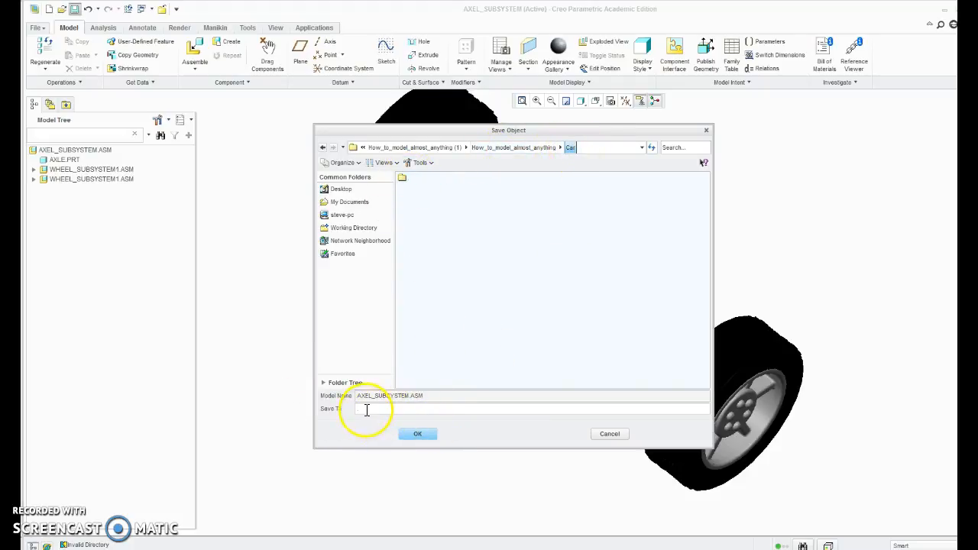
click(417, 433)
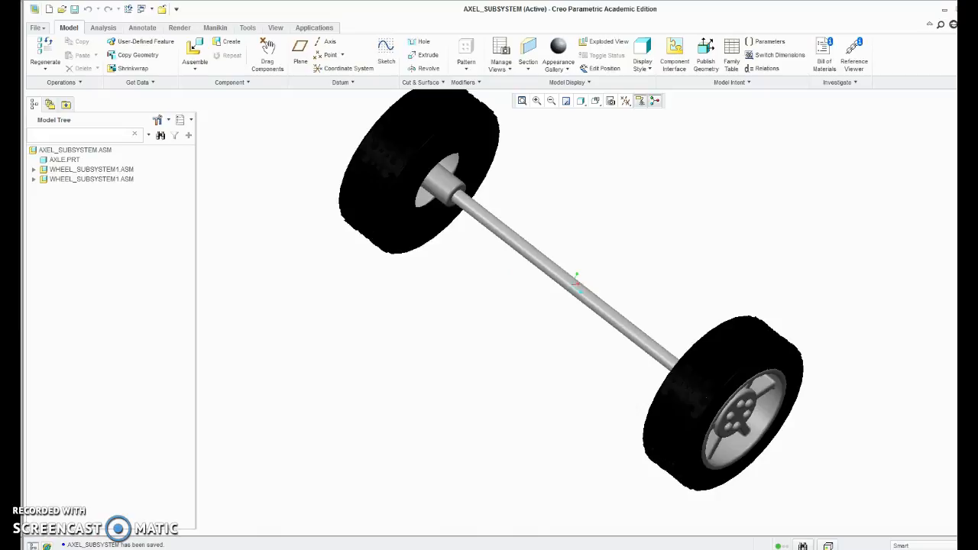
Switch to Exercise 5.pdf in Adobe Acrobat Reader and read the instructions for starting the chassis sub-assembly.
drag(890, 15, 863, 19)
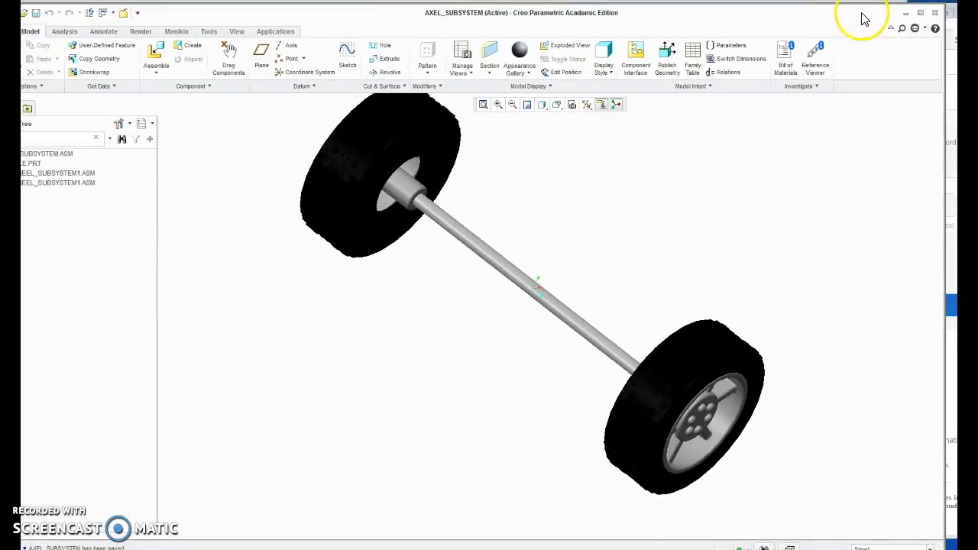
click(954, 50)
scroll(649, 312, down, 10)
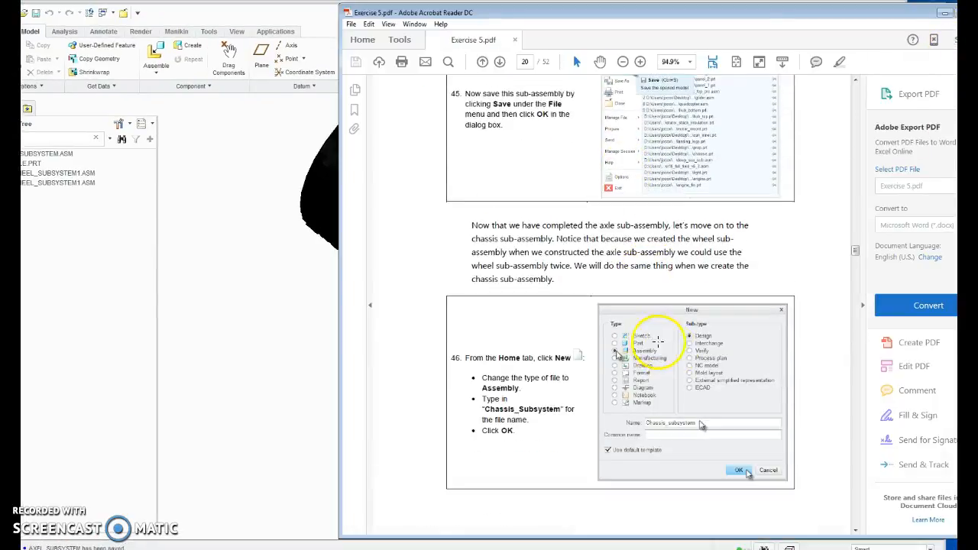
Review the PDF instructions for placing chassis.prt by Default and attaching the axle sub-assemblies with Pin connections.
scroll(611, 306, down, 10)
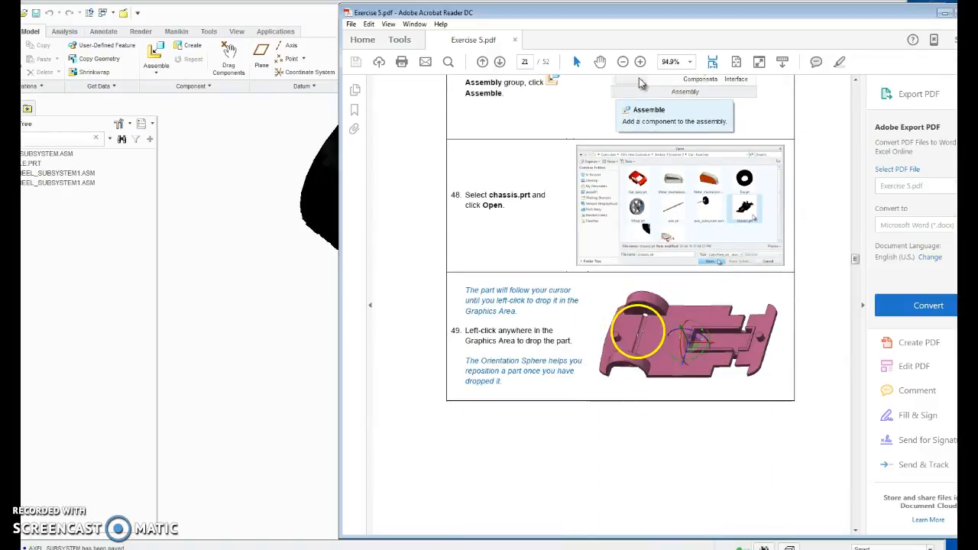
drag(855, 261, 857, 262)
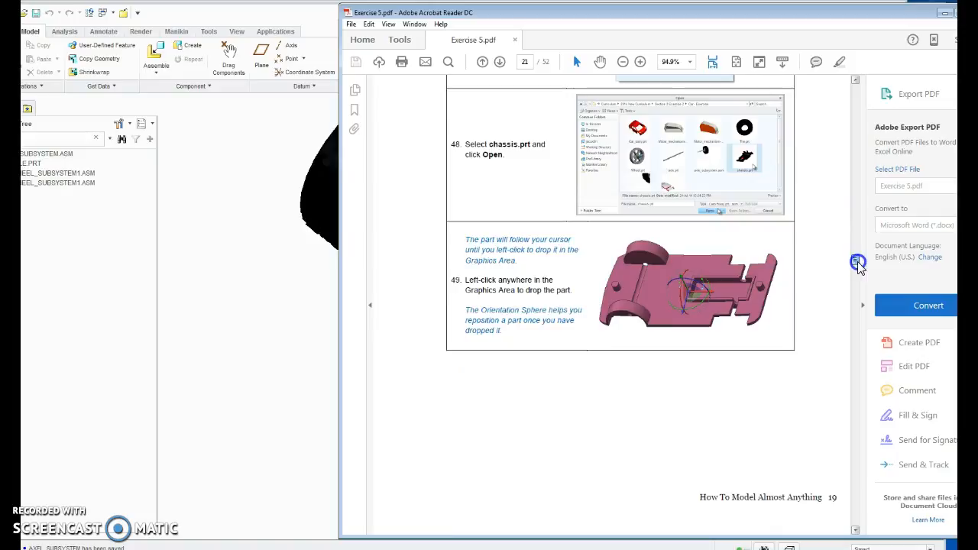
scroll(680, 337, down, 3)
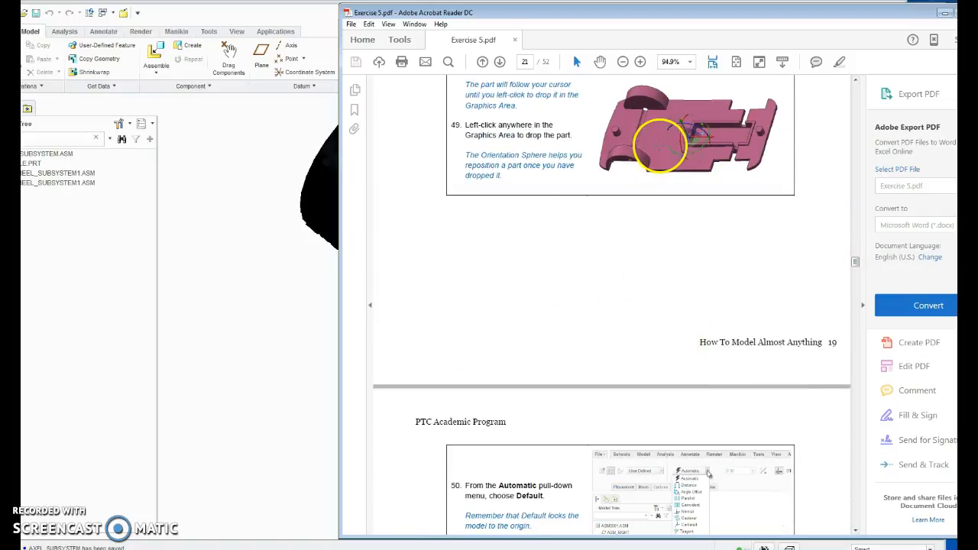
scroll(657, 153, down, 3)
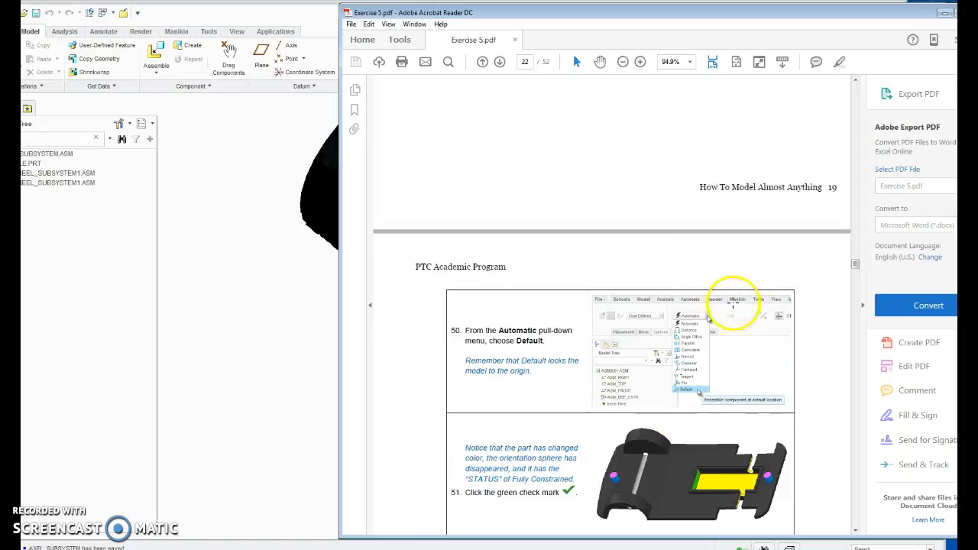
scroll(644, 380, down, 3)
drag(855, 275, 856, 282)
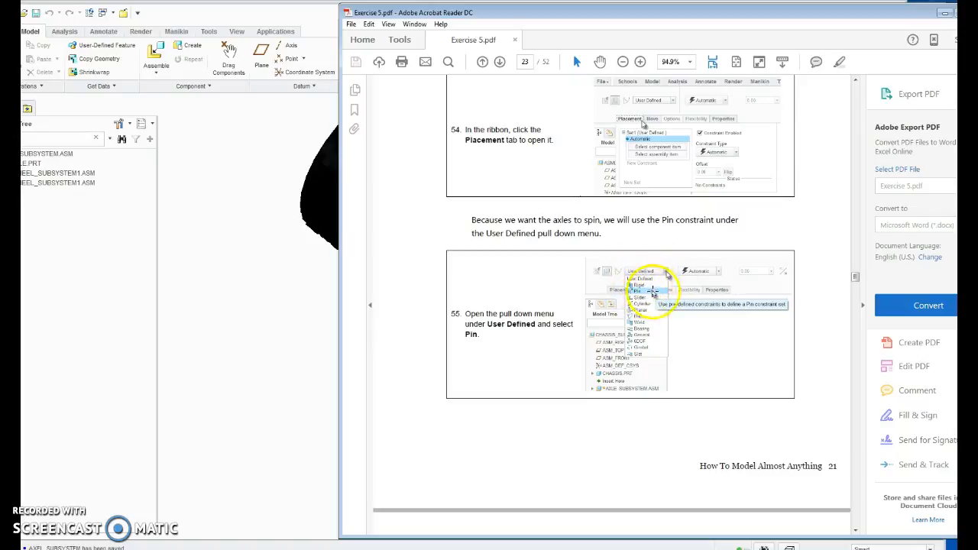
click(856, 284)
drag(857, 283, 859, 291)
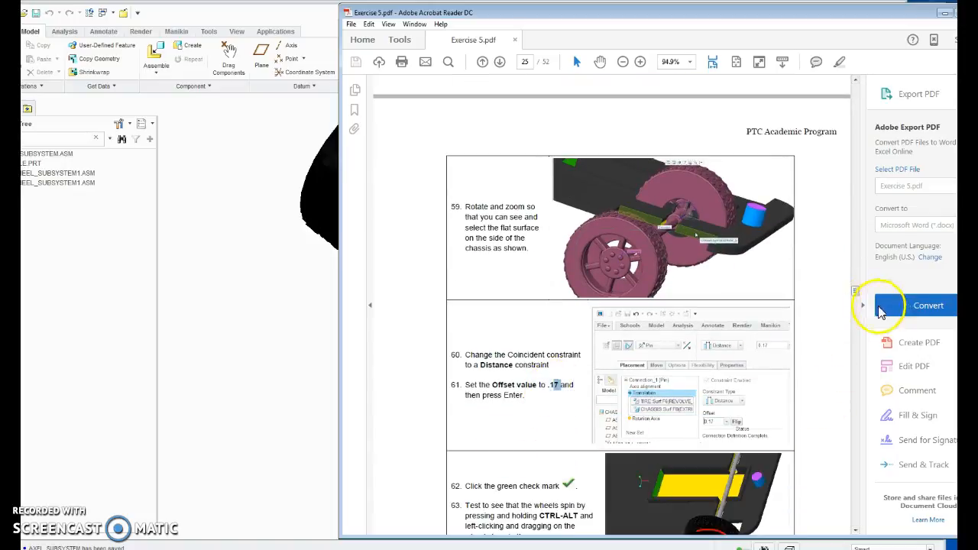
drag(855, 291, 855, 295)
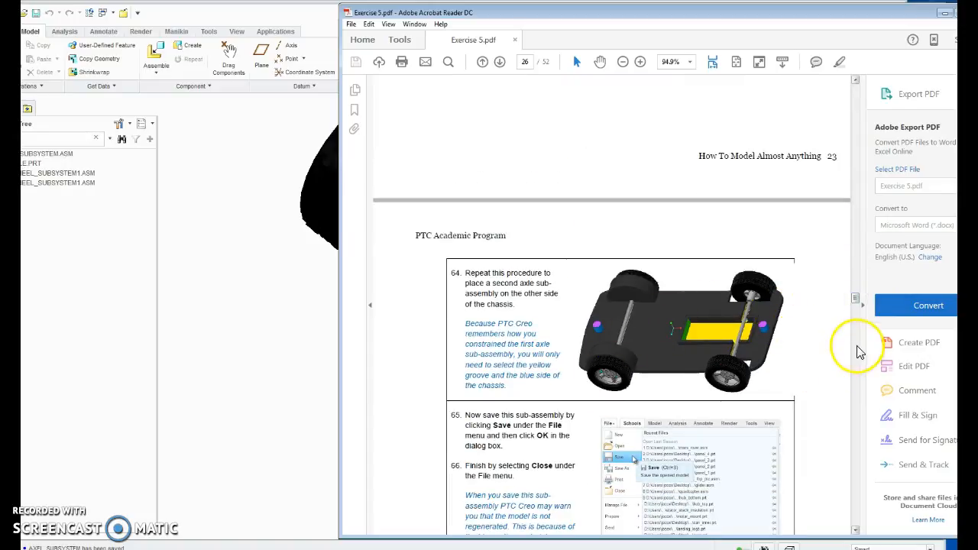
Review the PDF instructions for creating the body and windows sub-assembly from body.prt and Windows.prt.
drag(855, 299, 856, 310)
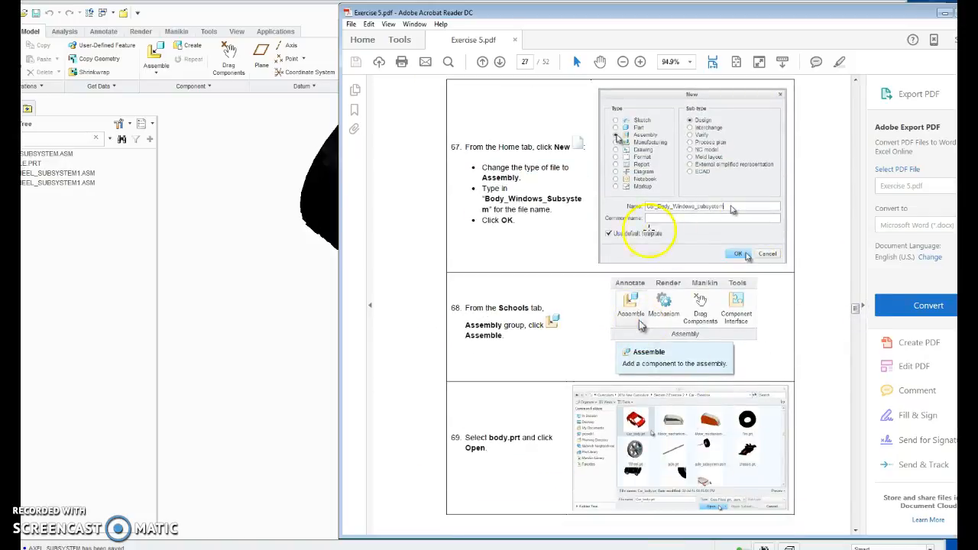
scroll(645, 183, down, 3)
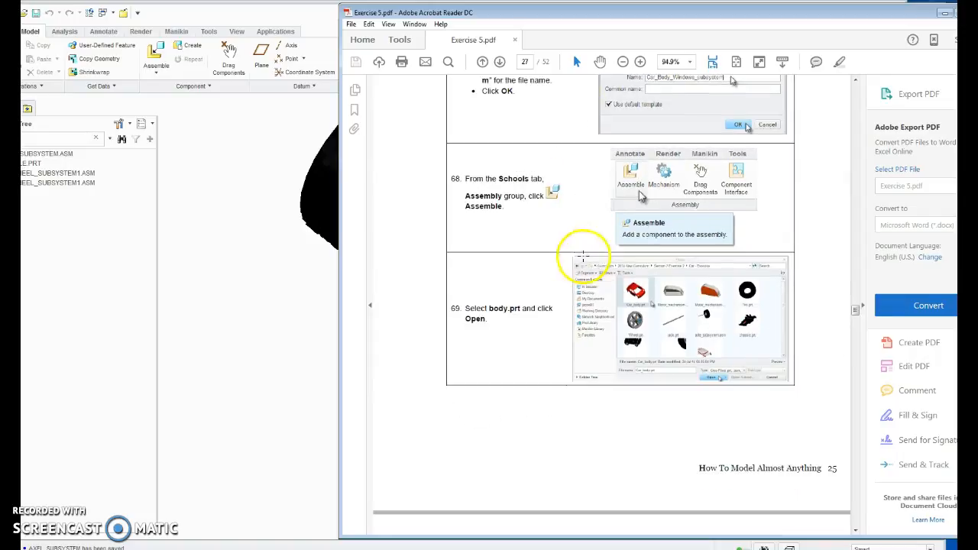
scroll(676, 247, down, 2)
scroll(720, 321, down, 7)
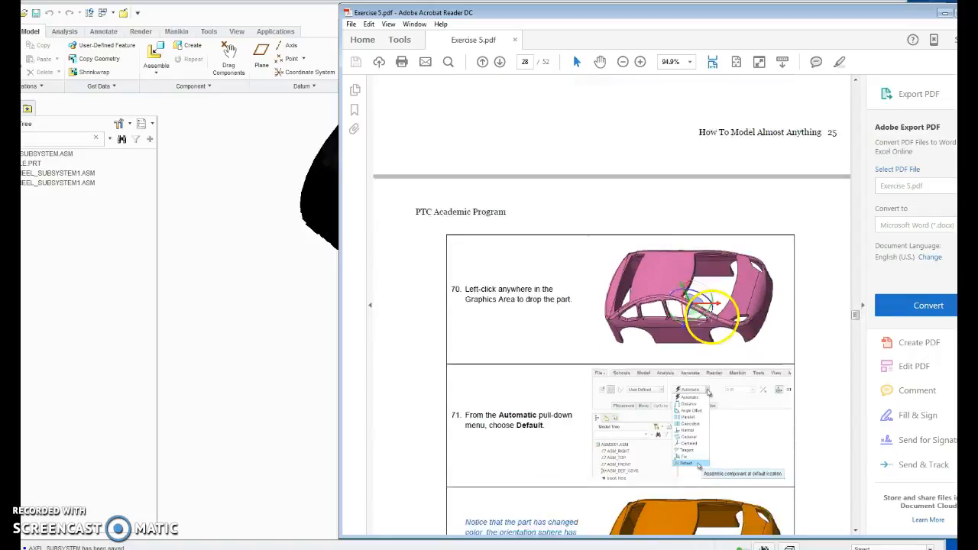
scroll(706, 359, down, 9)
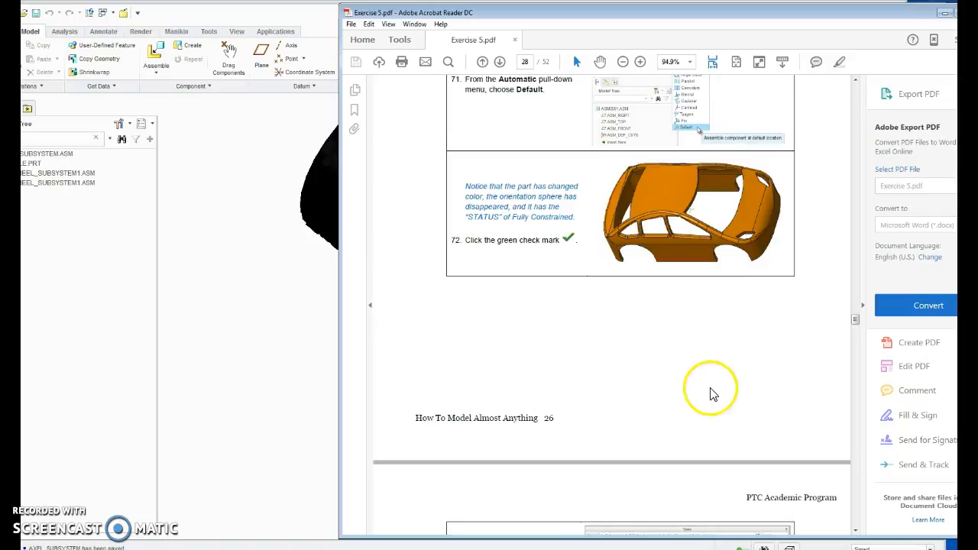
scroll(721, 328, down, 1)
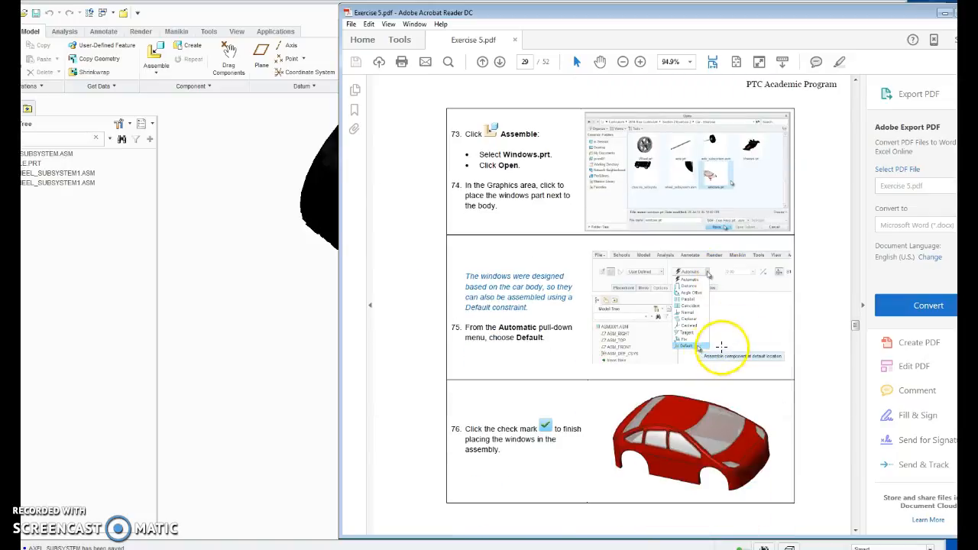
scroll(701, 350, down, 9)
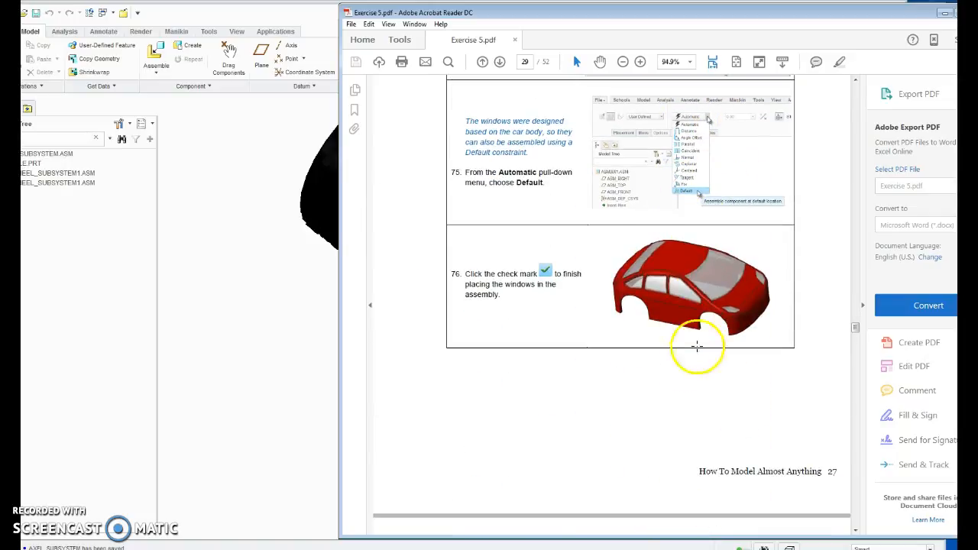
Review the PDF instructions for starting the final Red_Car assembly and placing chassis_subsystem.asm by Default.
scroll(729, 329, down, 5)
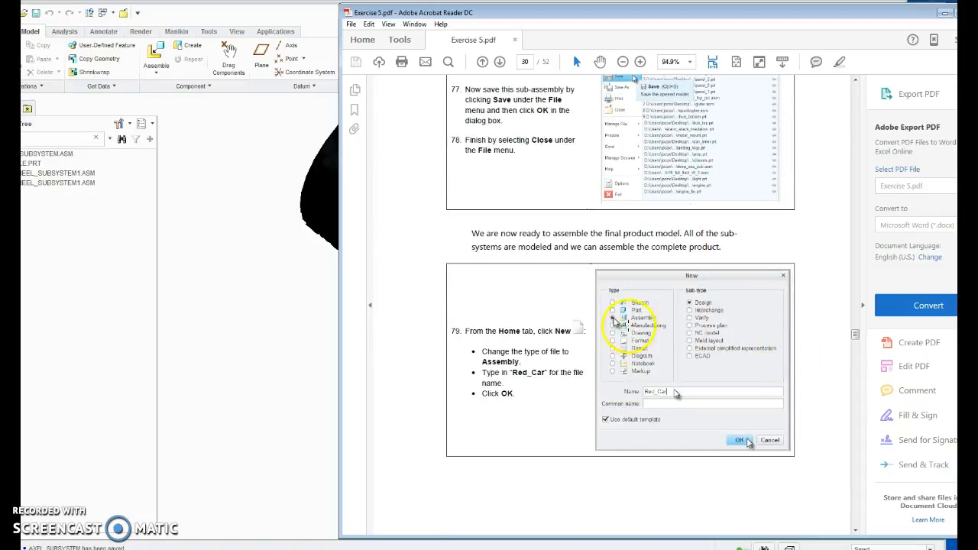
scroll(711, 375, down, 10)
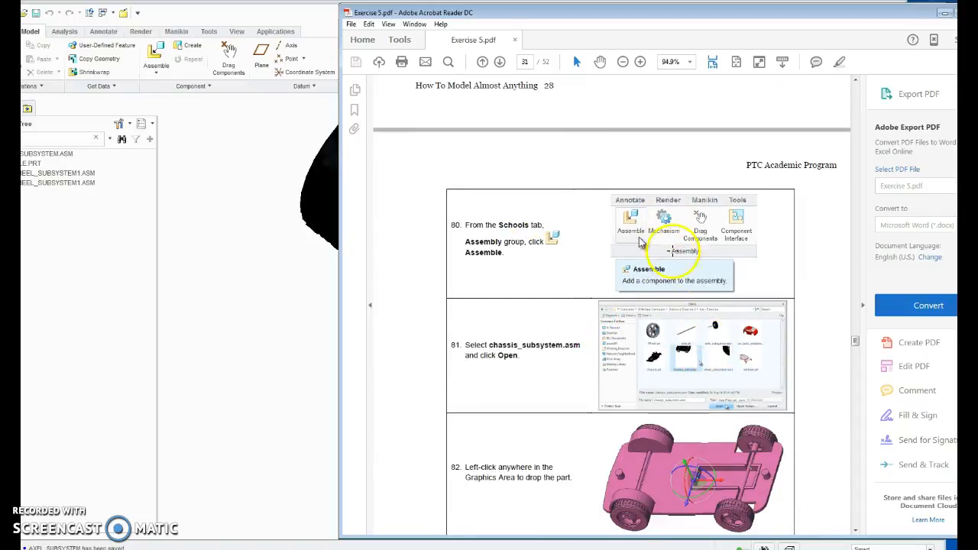
scroll(654, 401, down, 3)
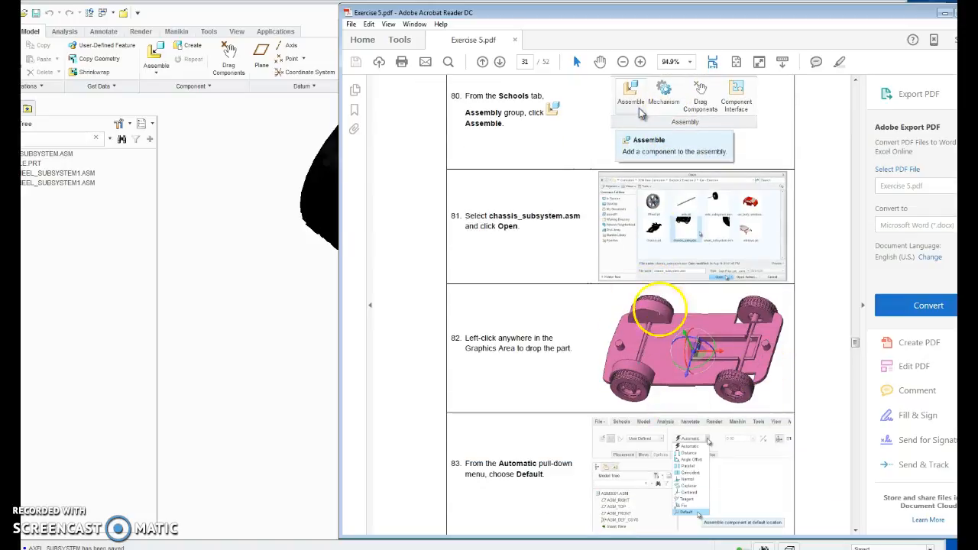
scroll(768, 389, down, 3)
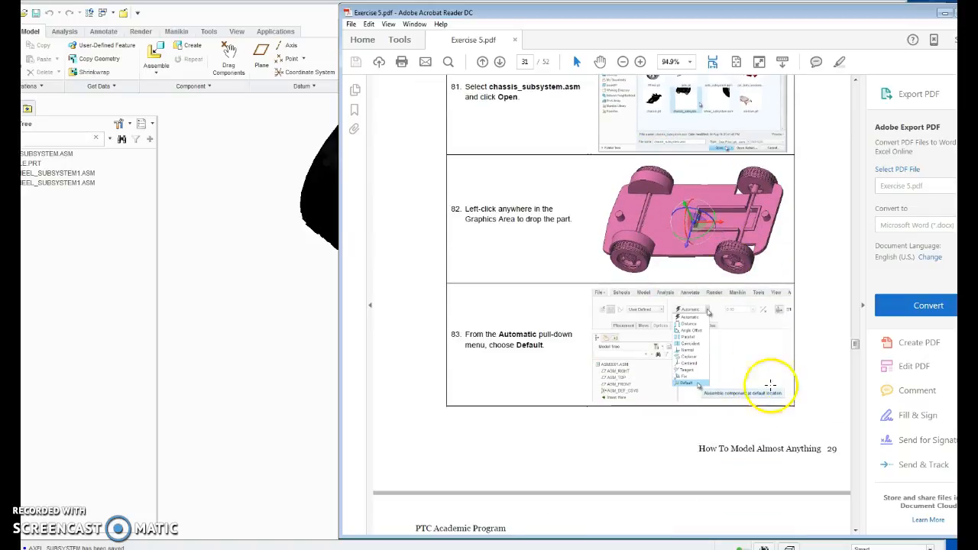
scroll(786, 408, down, 8)
Review the PDF instructions for mounting the motor mechanism and car body on the chassis, including the exploded view and reference viewer.
scroll(696, 352, down, 6)
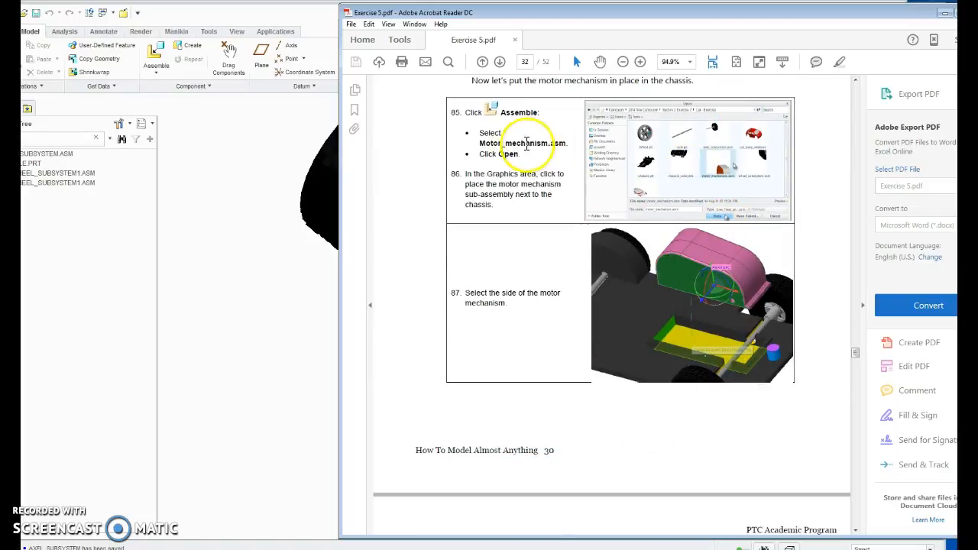
scroll(787, 304, down, 8)
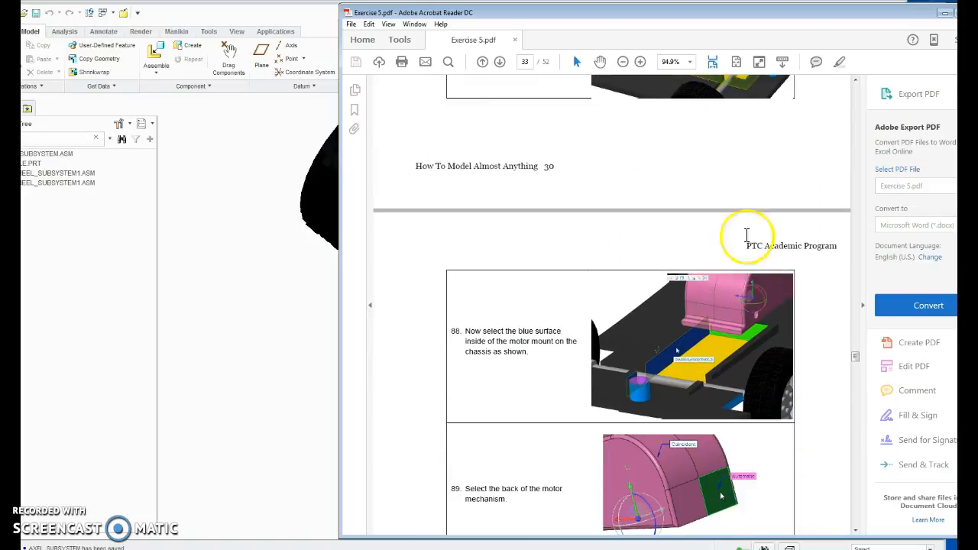
scroll(764, 273, down, 4)
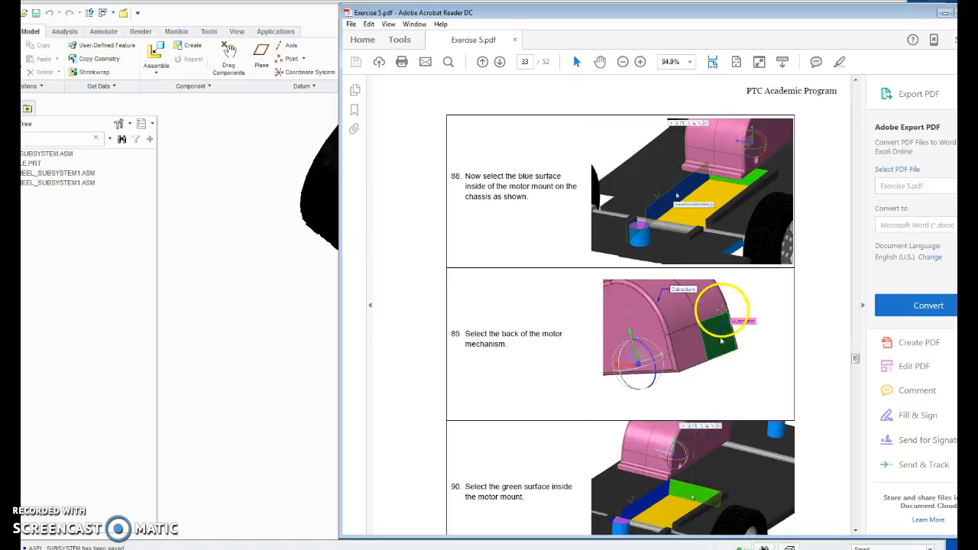
scroll(726, 302, down, 3)
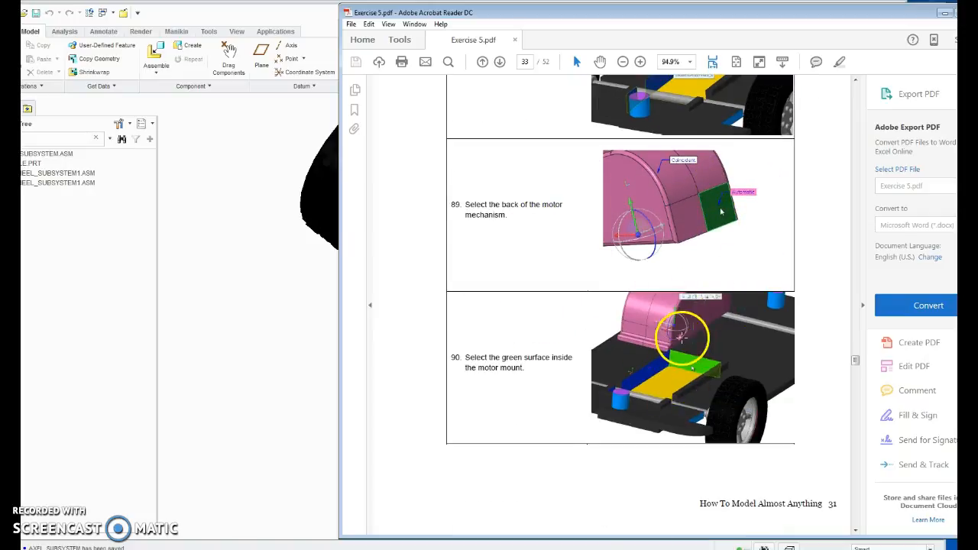
scroll(682, 336, down, 15)
scroll(676, 378, down, 9)
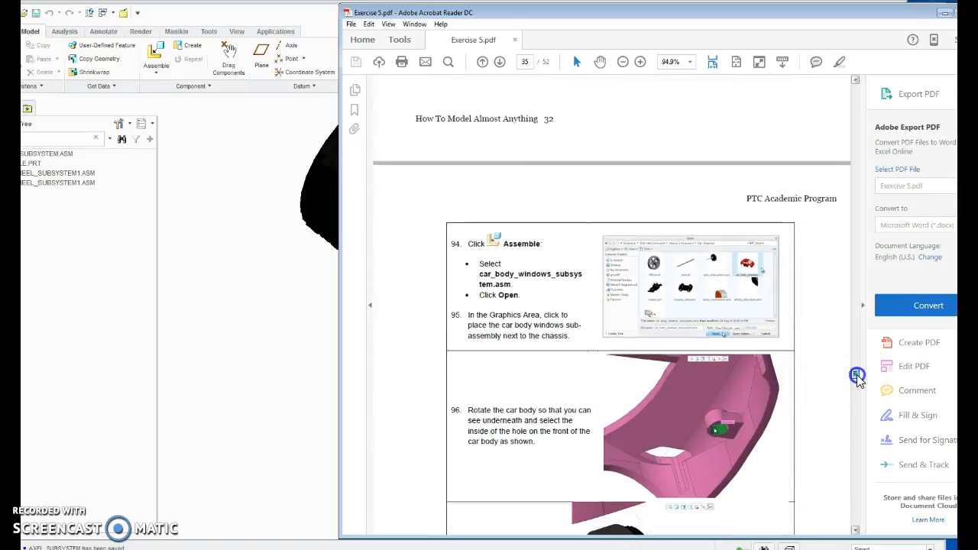
scroll(856, 374, down, 20)
scroll(856, 390, down, 20)
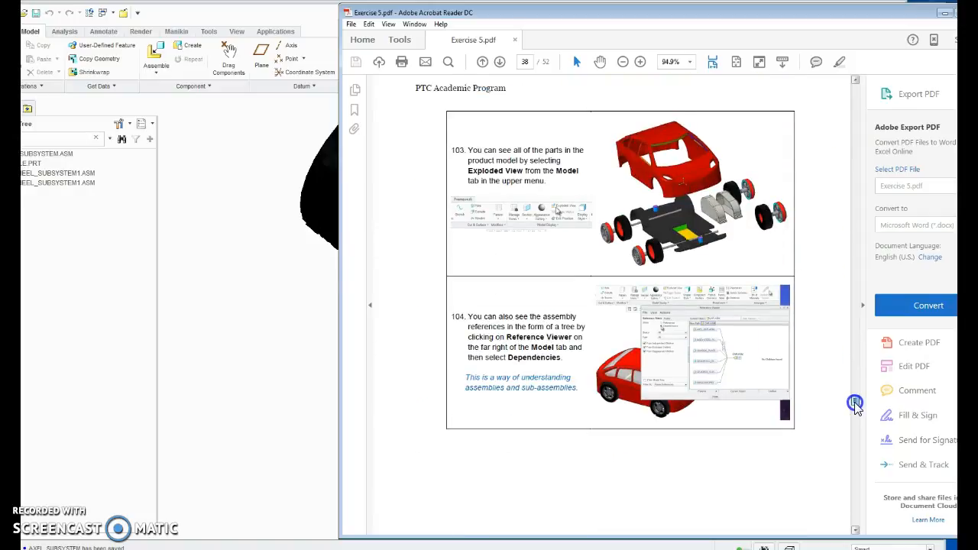
Read the PDF's final saving instructions and Review section, and browse the nano probe exercise through the Pump_subsystem grouping.
scroll(665, 393, down, 7)
scroll(666, 394, down, 5)
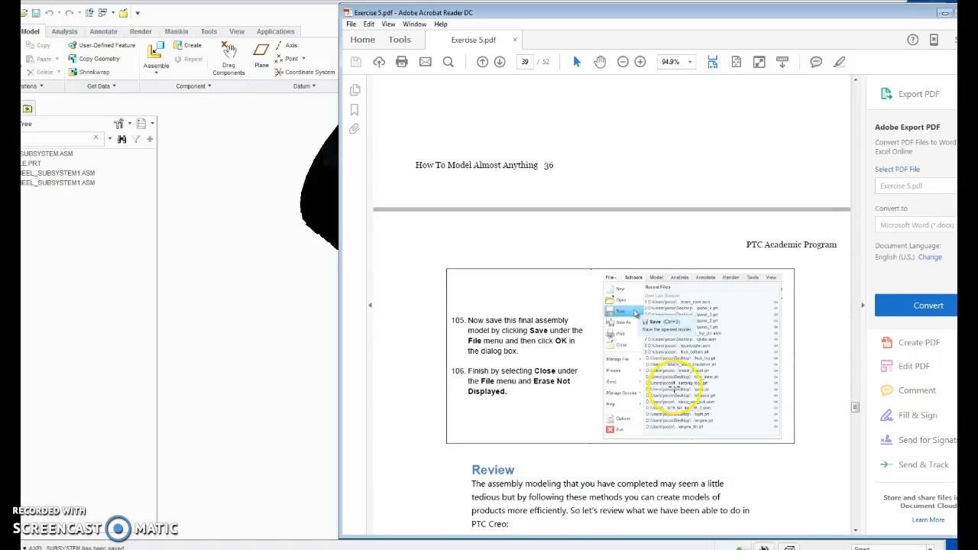
scroll(676, 378, down, 6)
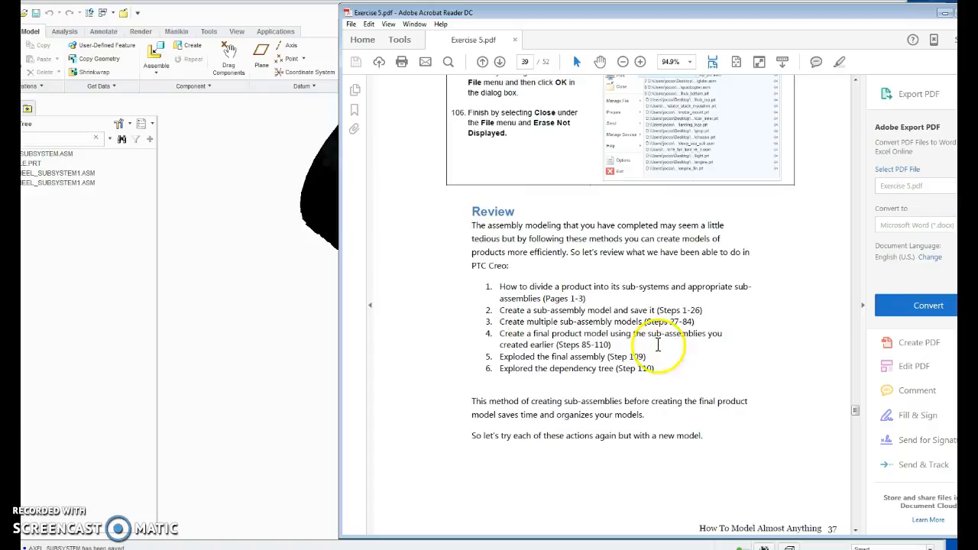
scroll(684, 378, down, 3)
scroll(689, 387, down, 7)
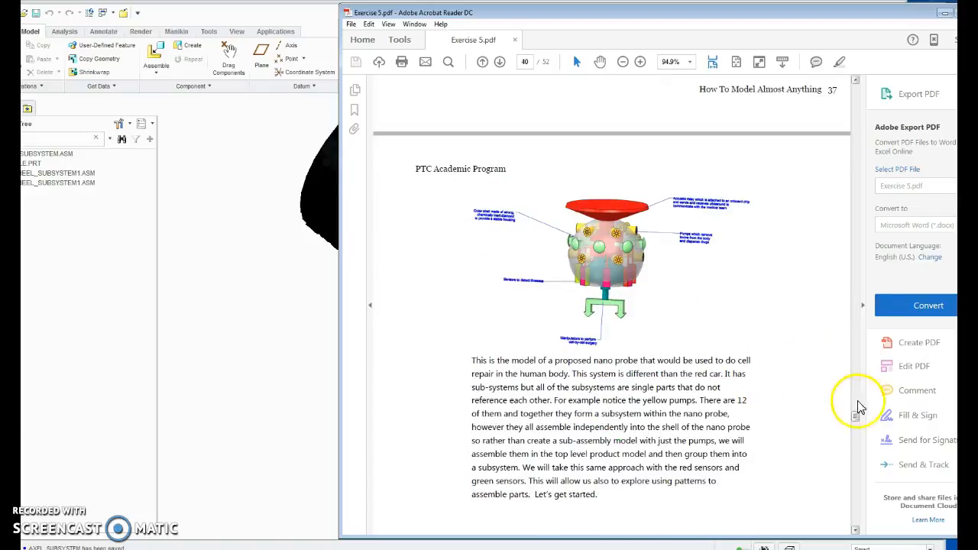
drag(855, 414, 856, 461)
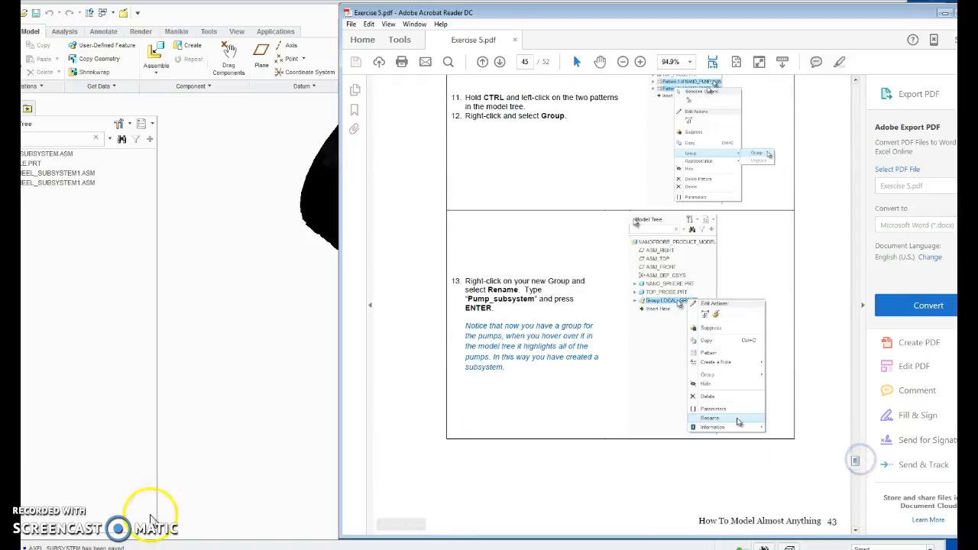